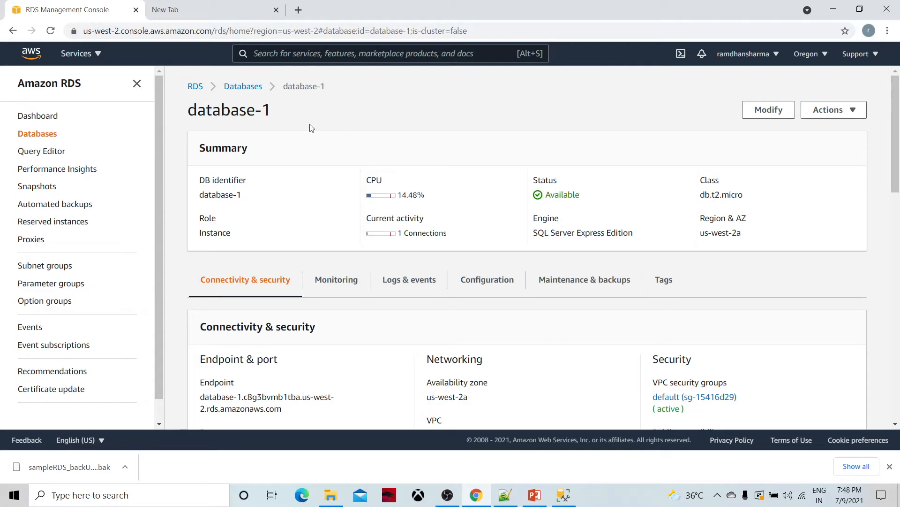
left_click(195, 87)
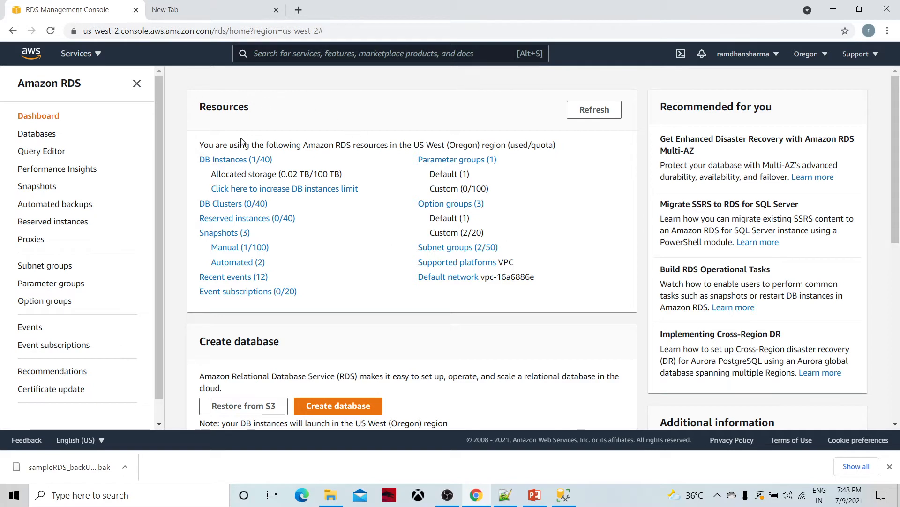
left_click(229, 161)
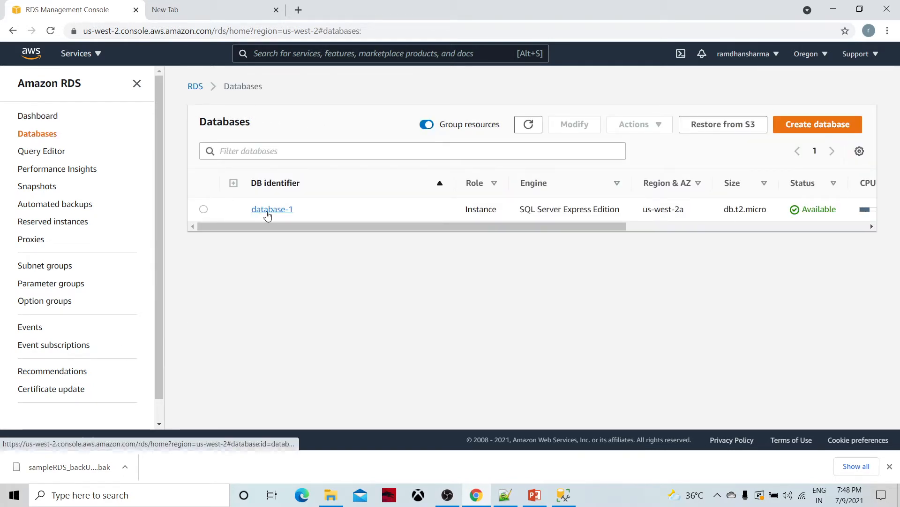
left_click(267, 212)
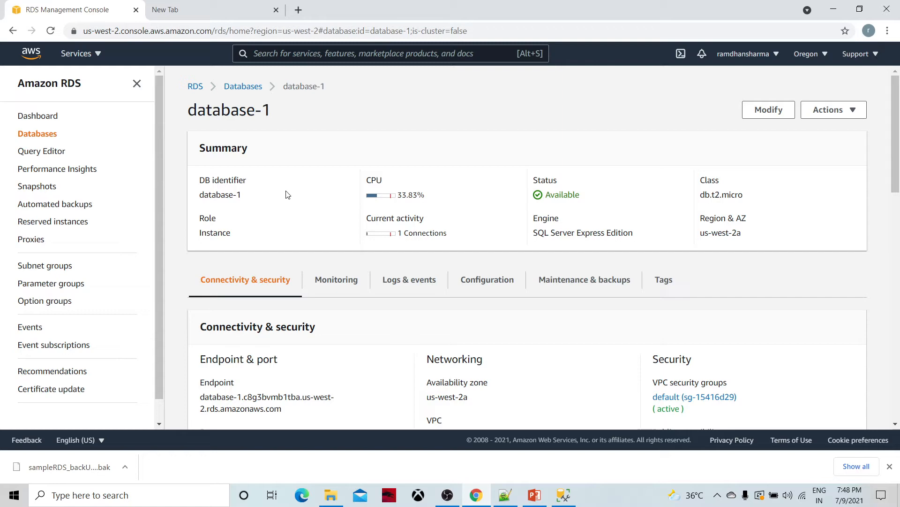
scroll(323, 245, "down", 6)
scroll(326, 245, "up", 6)
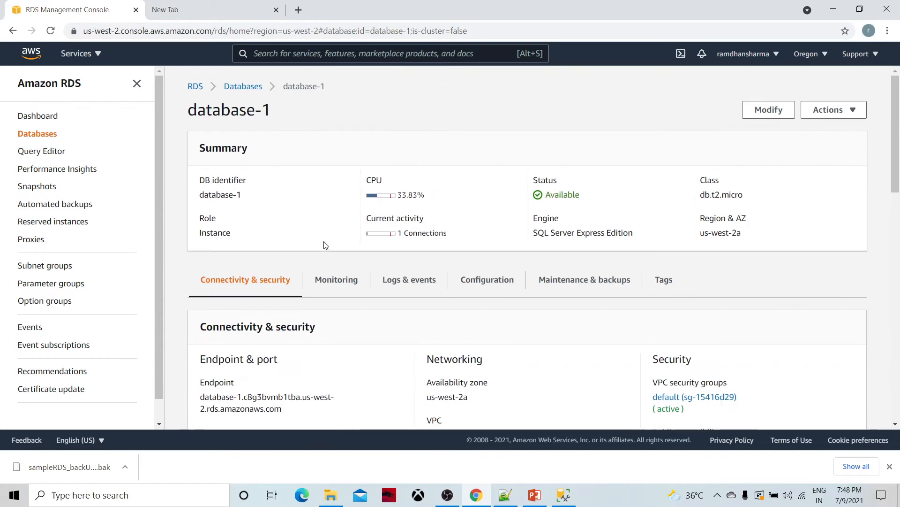
scroll(326, 245, "down", 6)
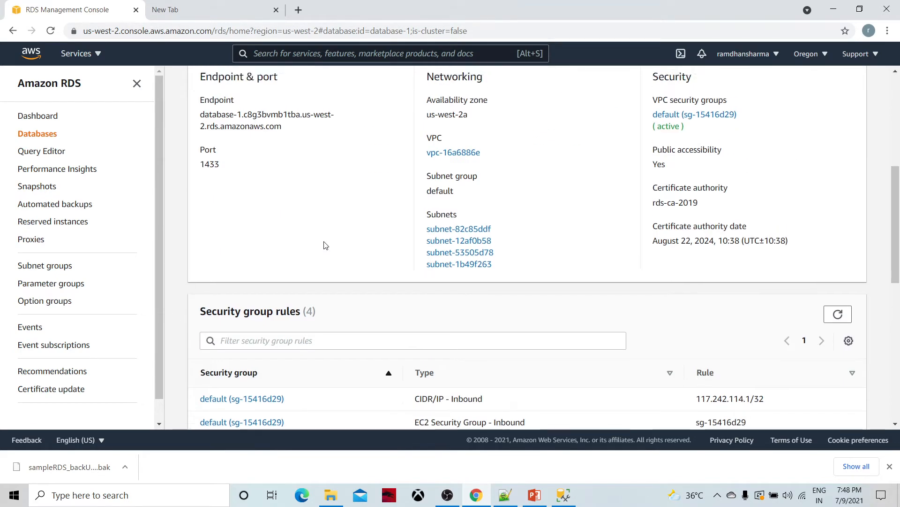
scroll(326, 244, "up", 6)
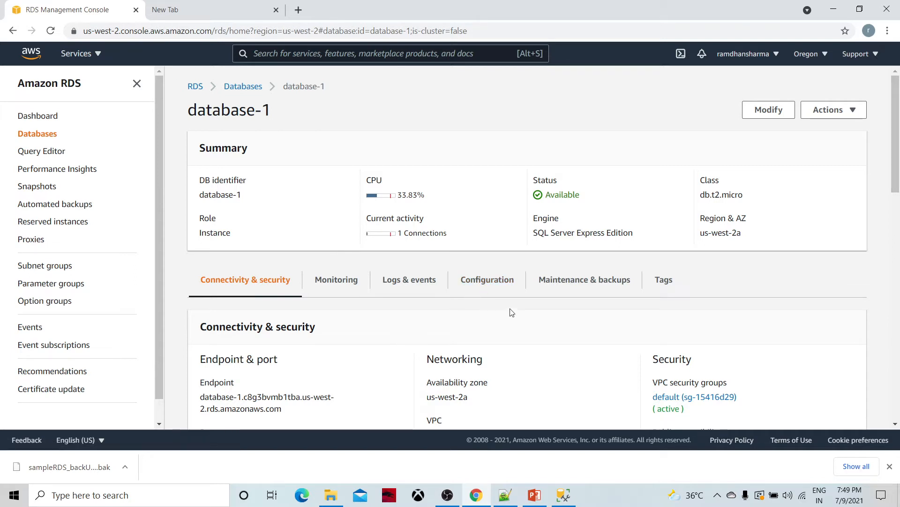
Step: Expand the Databases folders of MSI\MSSQLSERVER03 and the RDS server, showing DataPundit_olap and sampleRDS
left_click(564, 495)
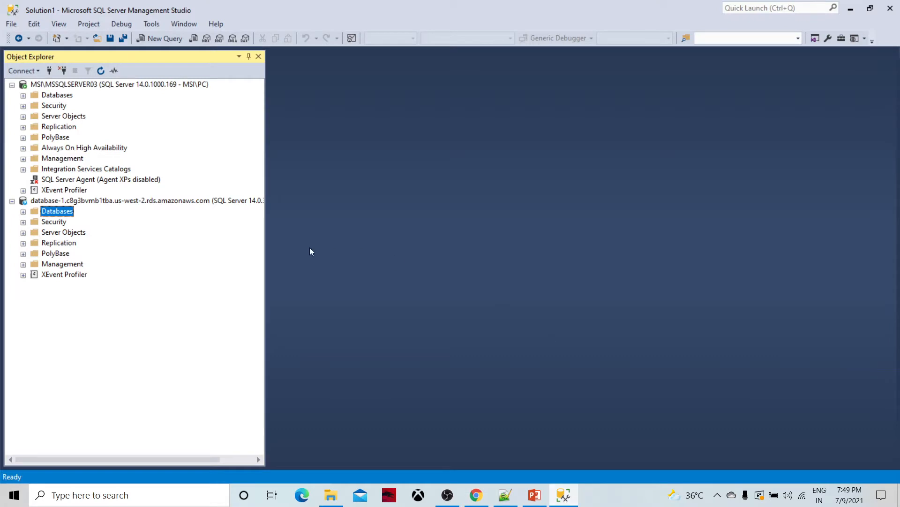
left_click(64, 85)
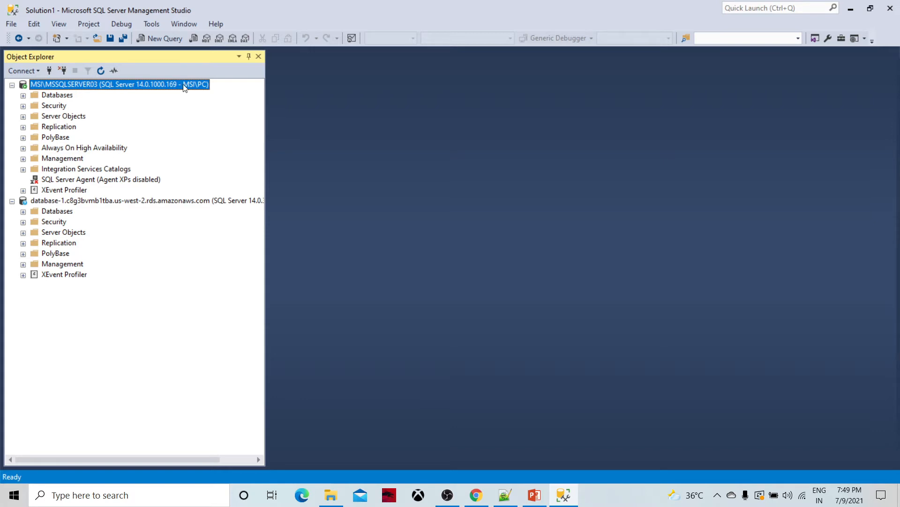
left_click(23, 95)
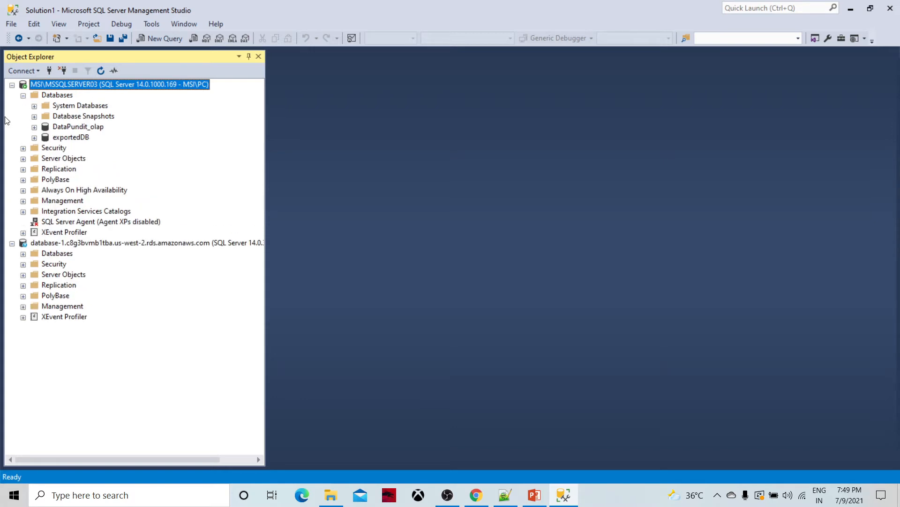
left_click(66, 130)
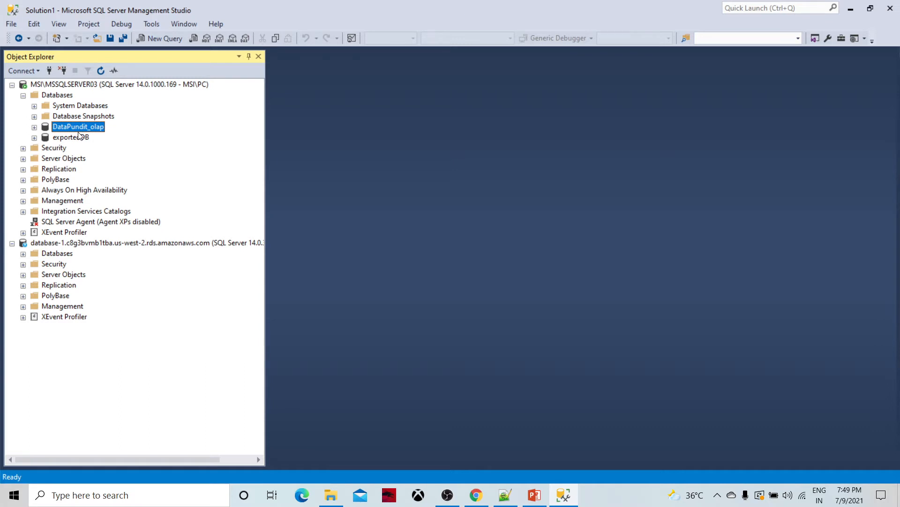
left_click(69, 137)
left_click(75, 128)
left_click(85, 85)
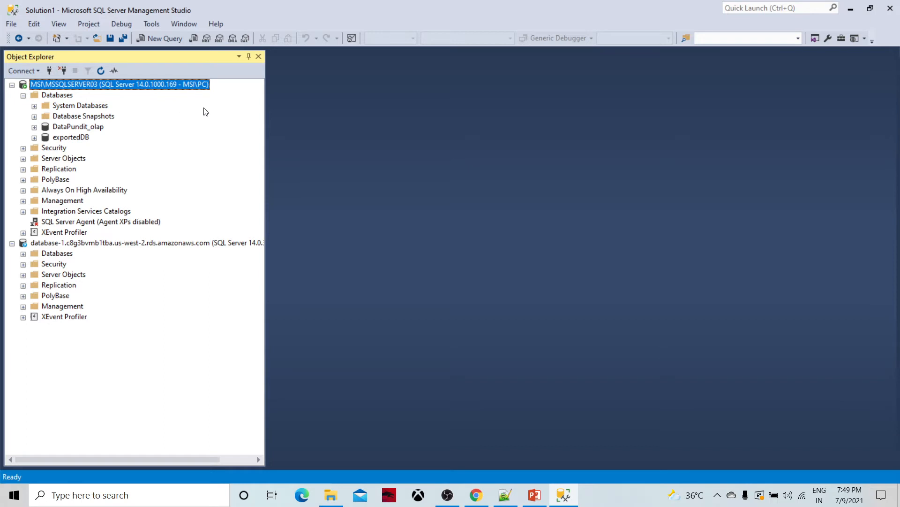
left_click(23, 254)
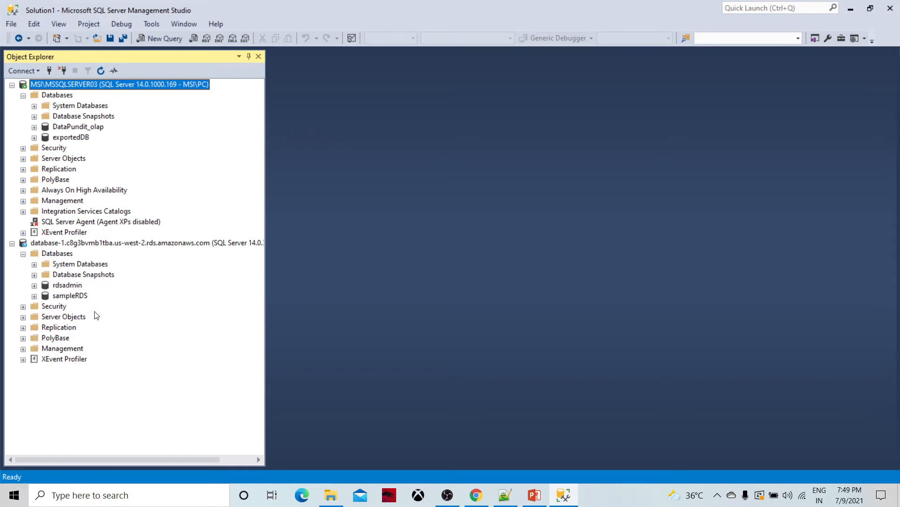
Step: Start deleting the sampleRDS database, then cancel so it is kept
right_click(75, 295)
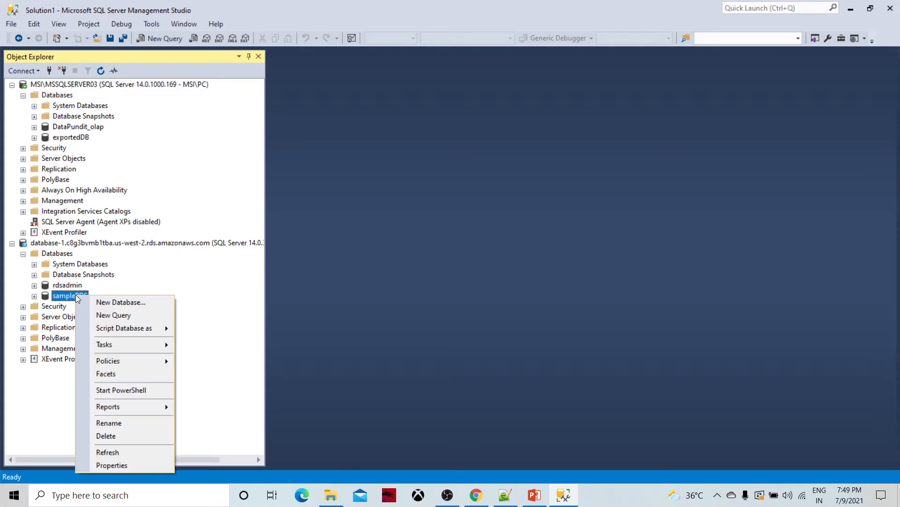
left_click(99, 438)
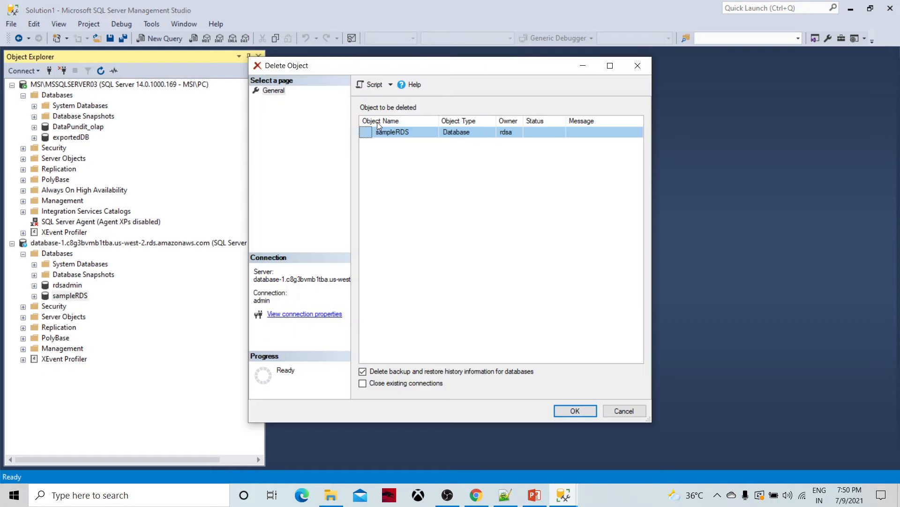
left_click(618, 412)
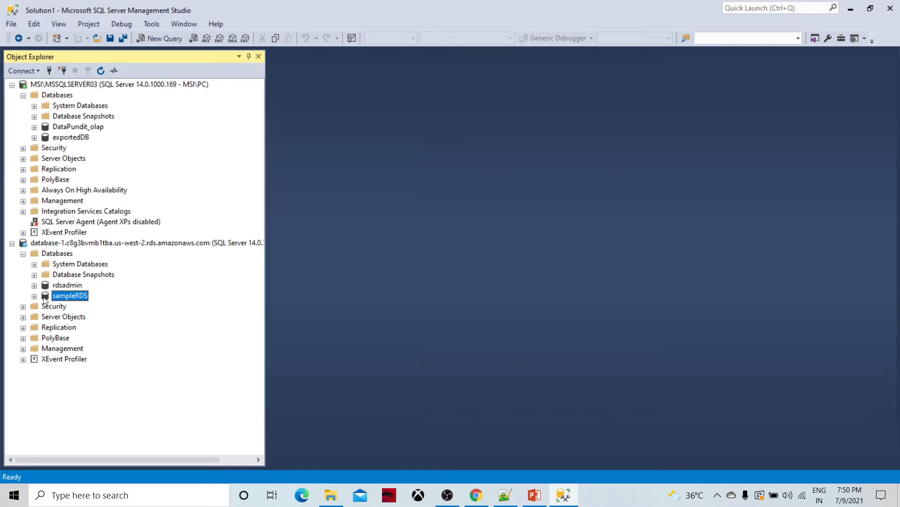
Step: Expand sampleRDS and its Tables folder, then collapse and reopen its contents
left_click(35, 296)
left_click(45, 317)
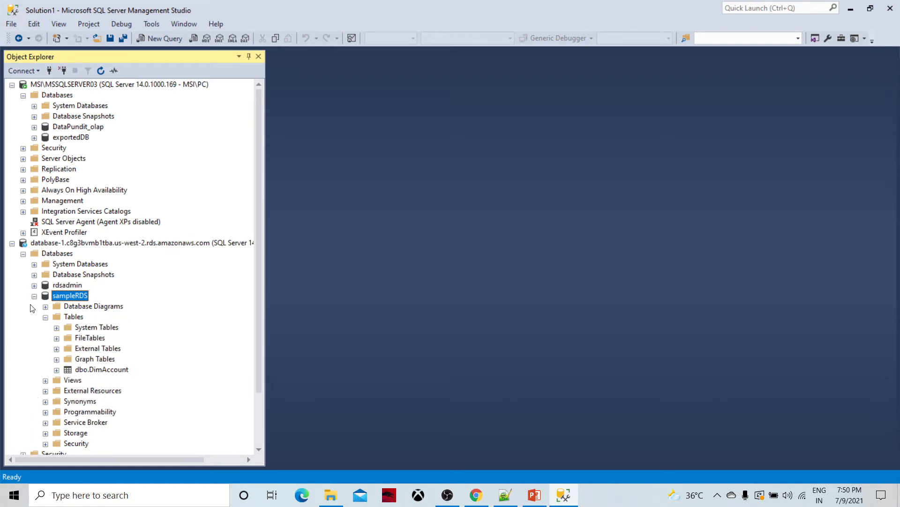
left_click(71, 317)
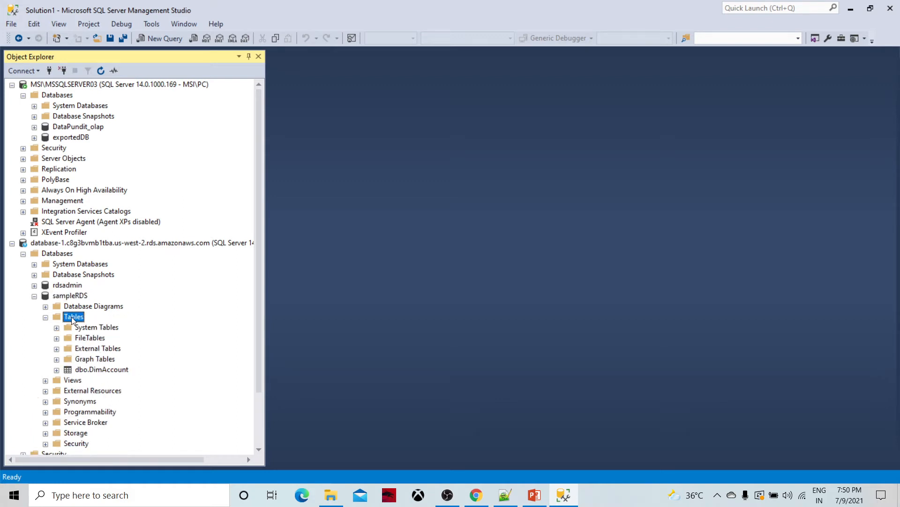
left_click(46, 317)
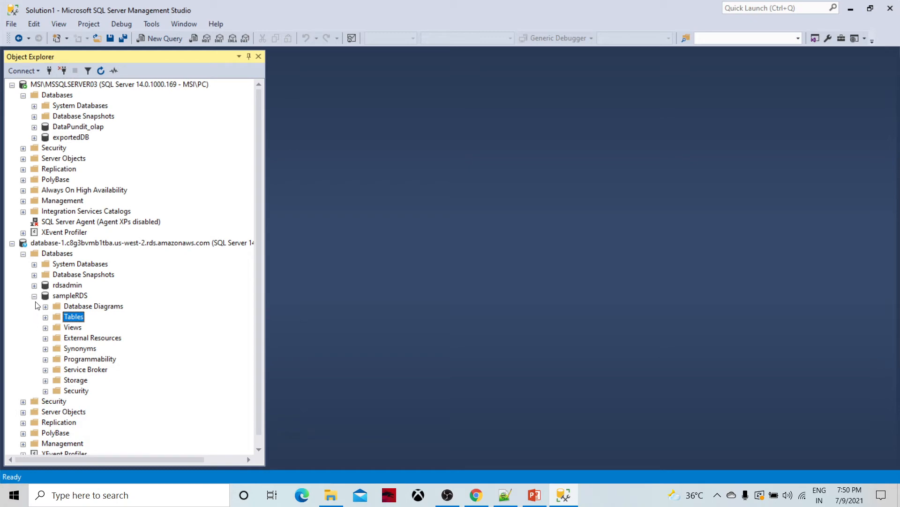
left_click(35, 296)
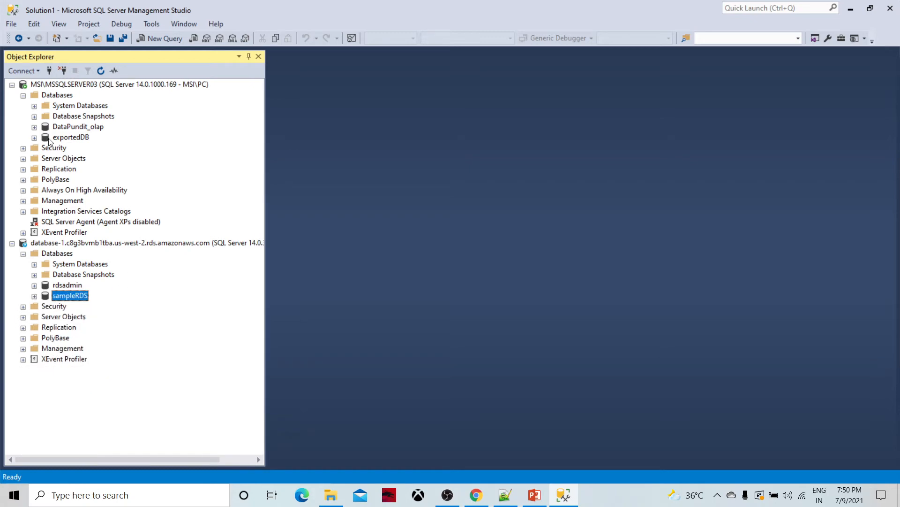
left_click(34, 296)
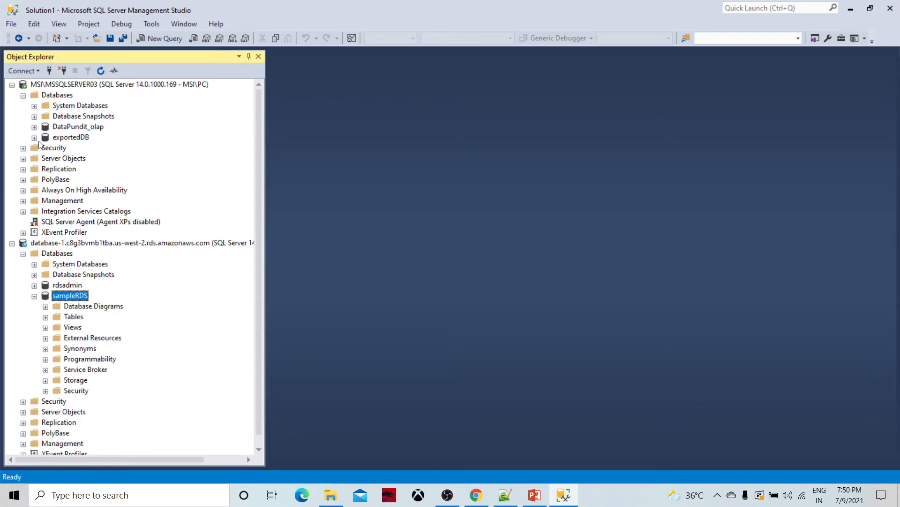
Step: Expand DataPundit_olap's contents and toggle its Tables folder
left_click(34, 127)
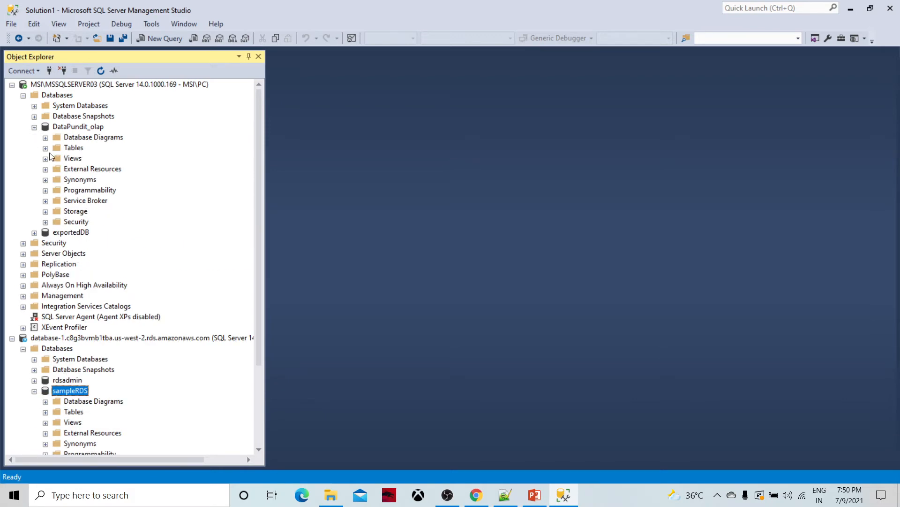
left_click(45, 149)
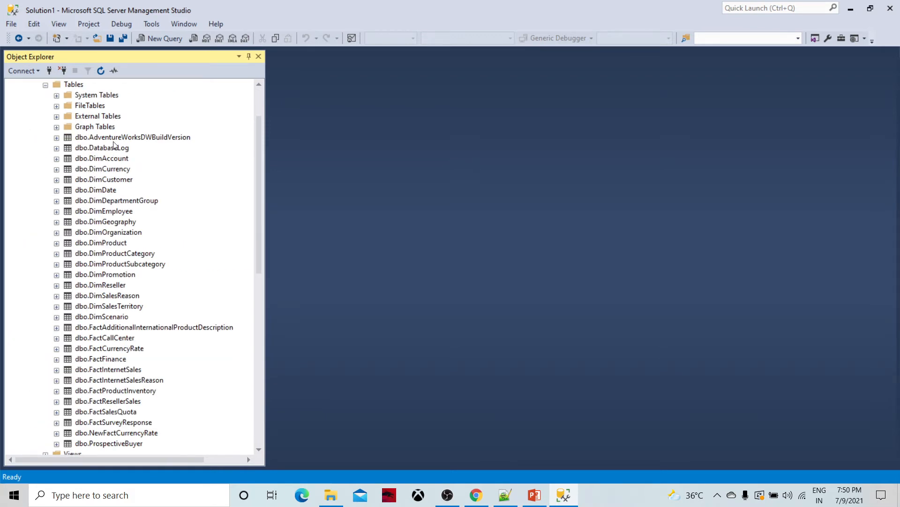
scroll(97, 202, "up", 2)
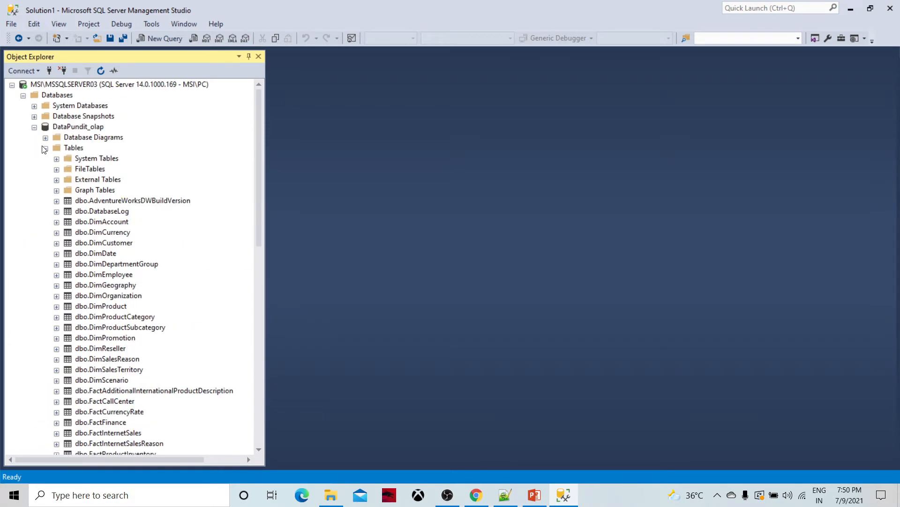
left_click(45, 148)
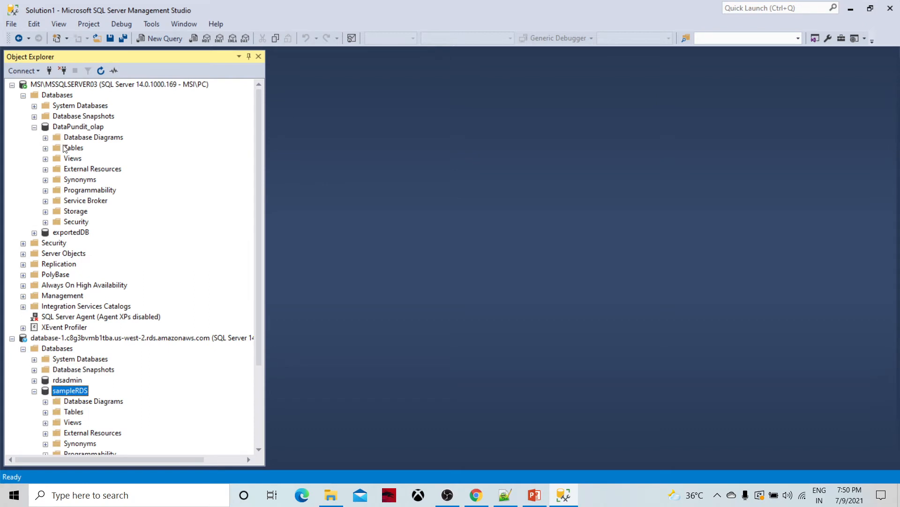
left_click(94, 340)
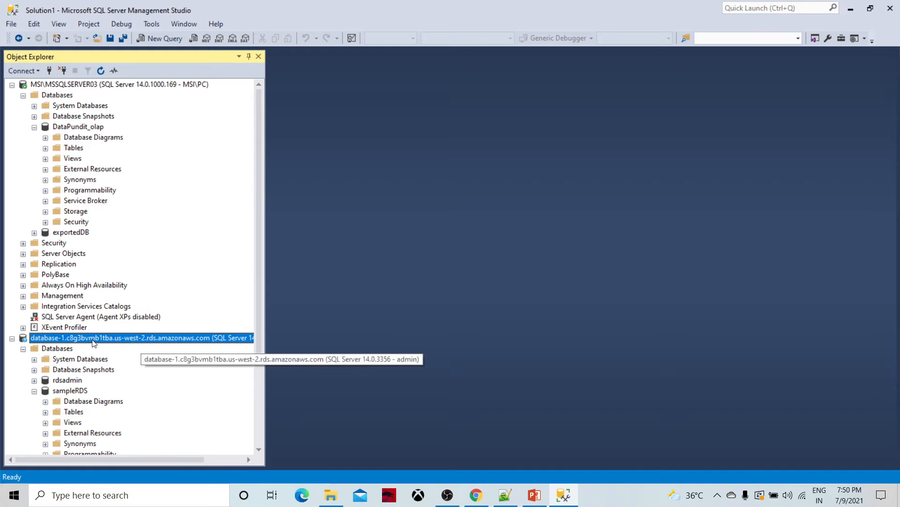
Step: Copy the database-1 endpoint from the RDS console and connect to it from Connect to Server
right_click(92, 341)
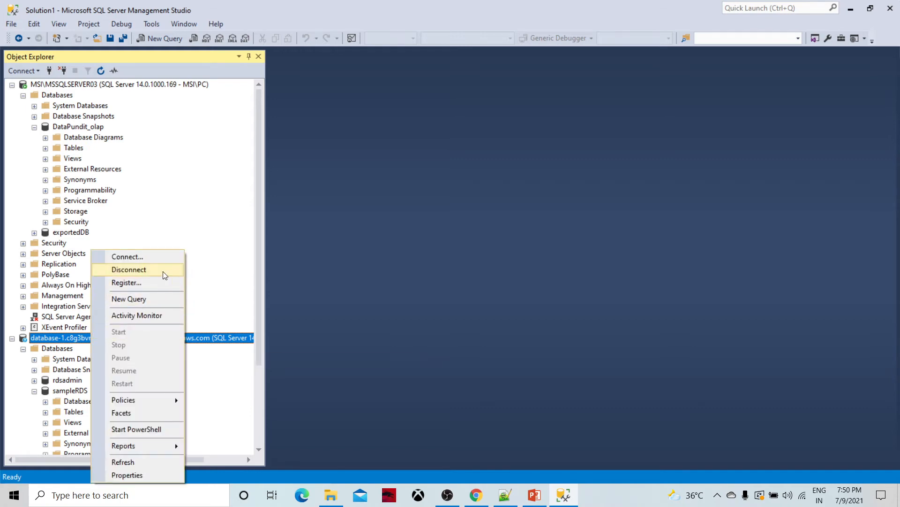
left_click(134, 258)
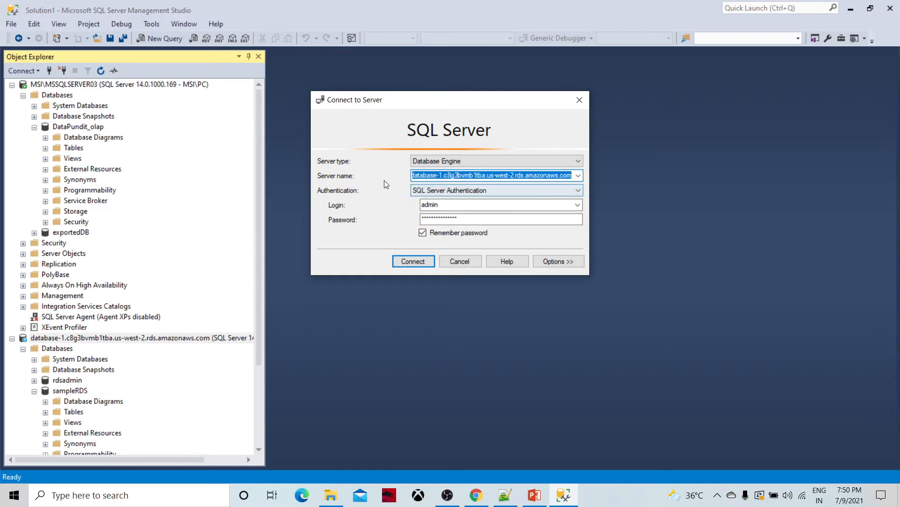
left_click(478, 496)
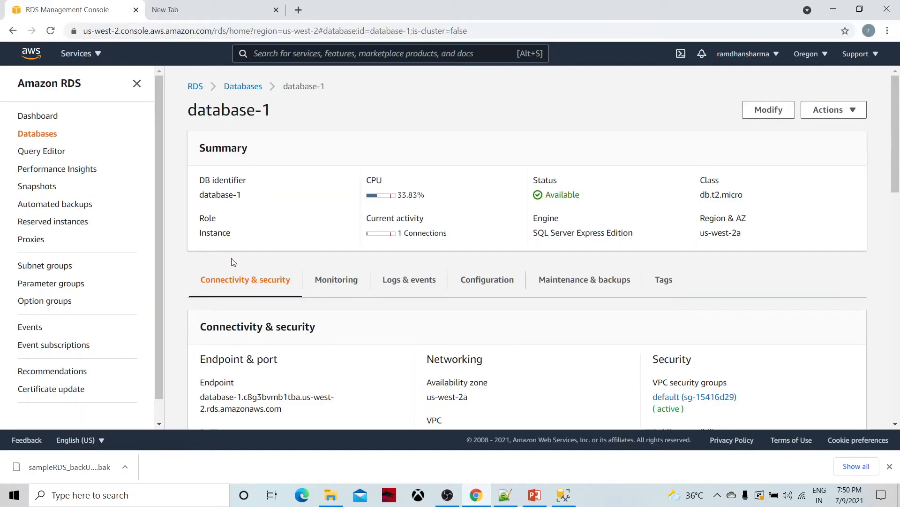
scroll(302, 321, "down", 2)
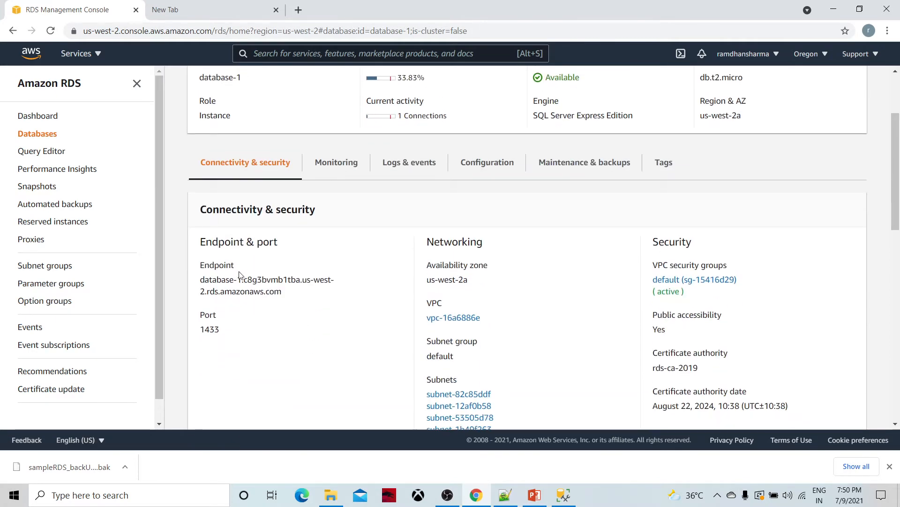
left_click_drag(283, 293, 205, 280)
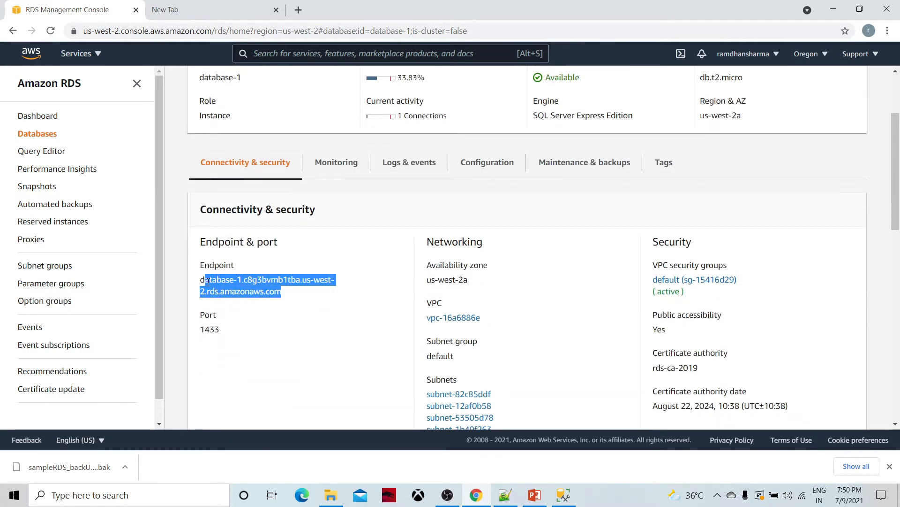
left_click(563, 495)
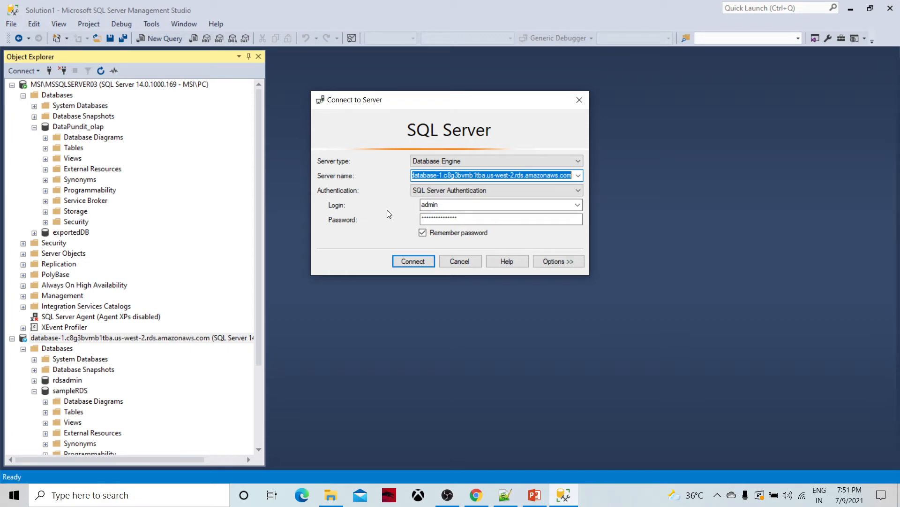
left_click(413, 260)
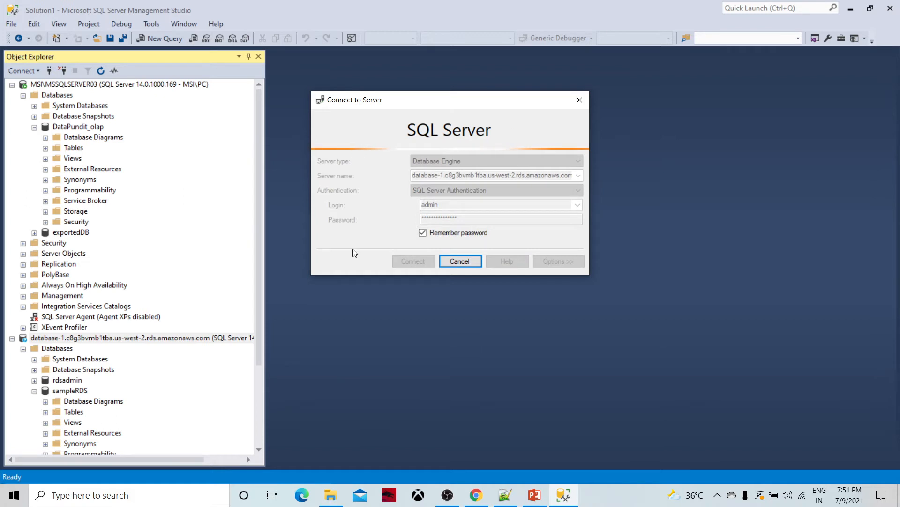
Step: Launch Export Data for DataPundit_olap with SQL Server Native Client 11.0 as the source
right_click(78, 128)
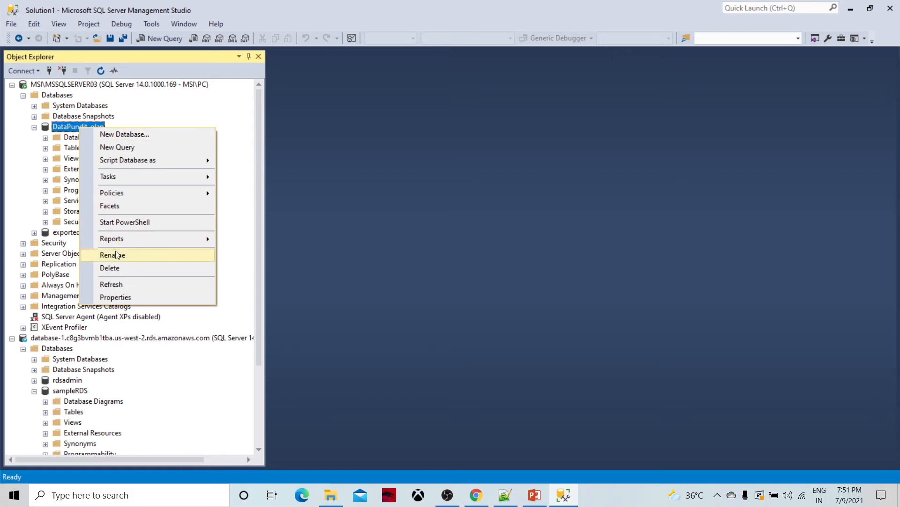
left_click(158, 177)
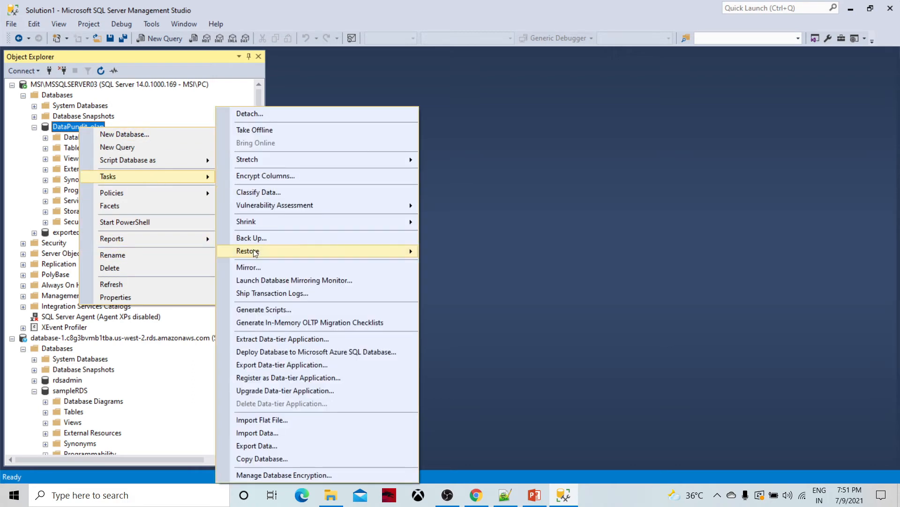
left_click(256, 444)
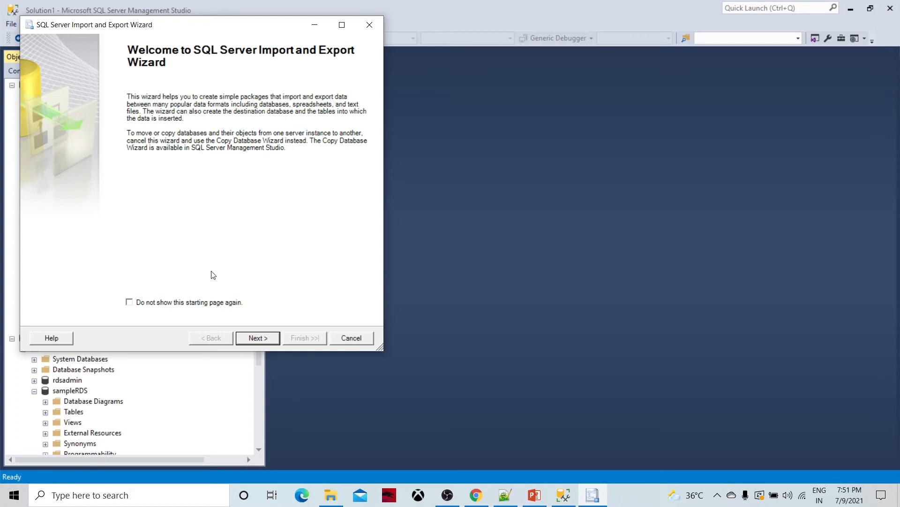
left_click(252, 337)
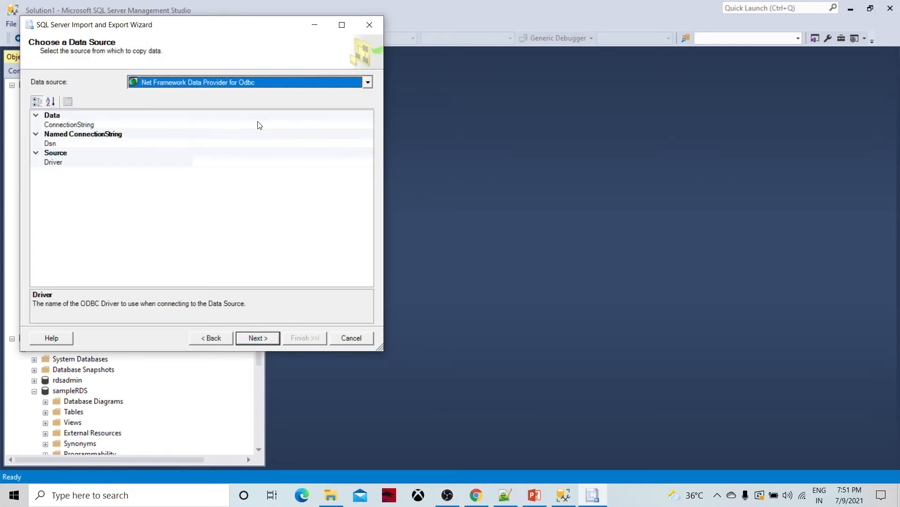
left_click(369, 83)
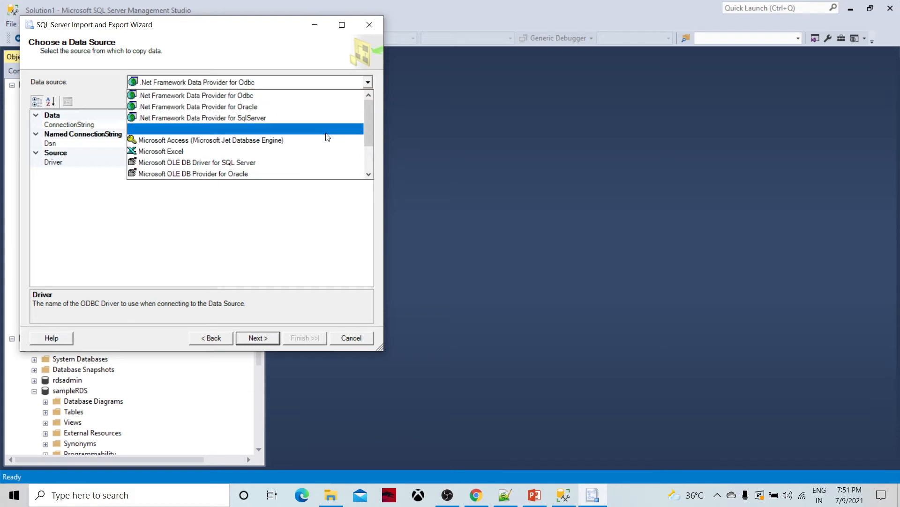
scroll(295, 160, "down", 2)
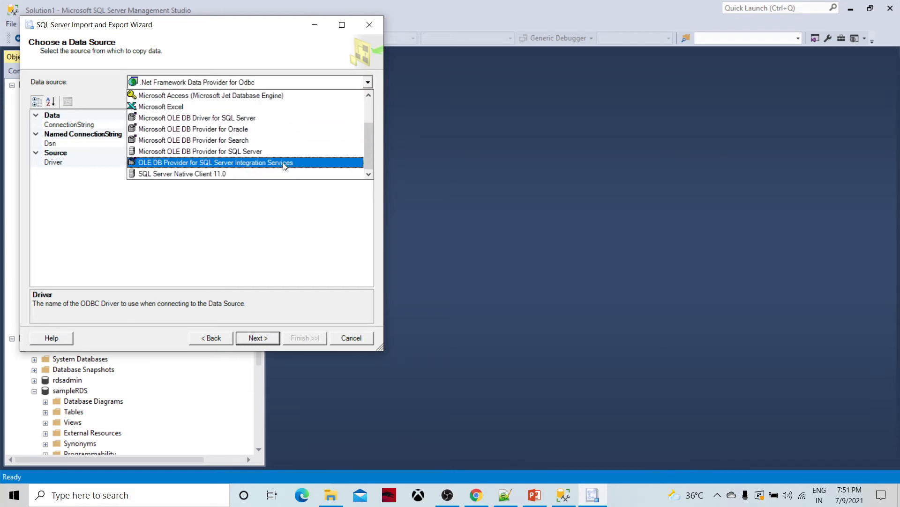
left_click(205, 174)
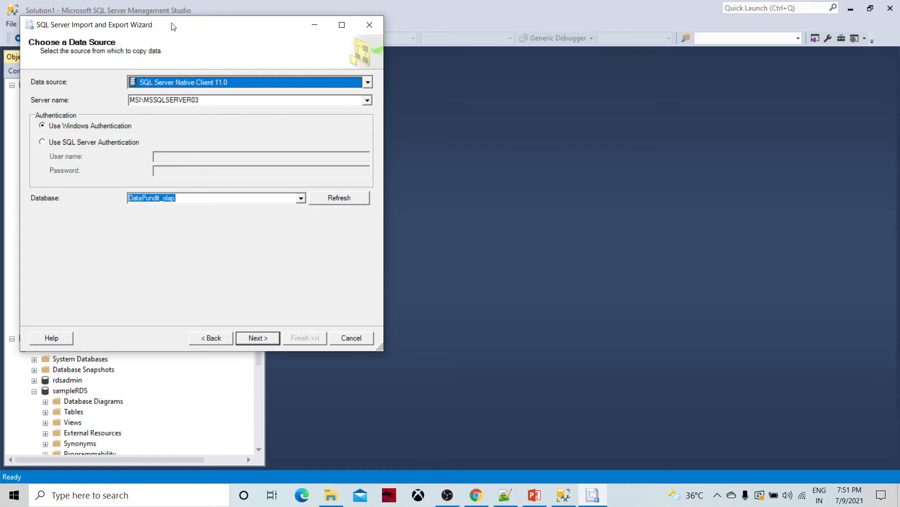
Step: Refresh source databases and choose SQL Server Native Client 11.0 as the destination provider
left_click_drag(173, 27, 403, 25)
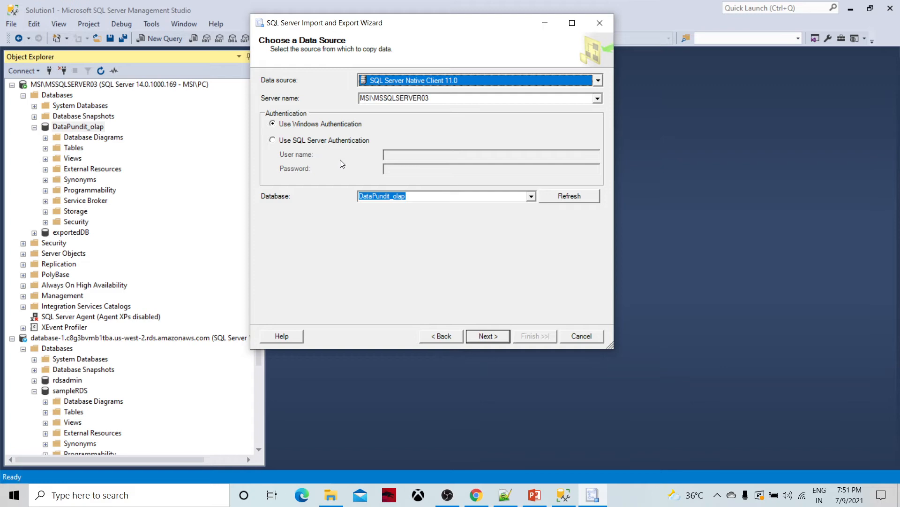
left_click(563, 197)
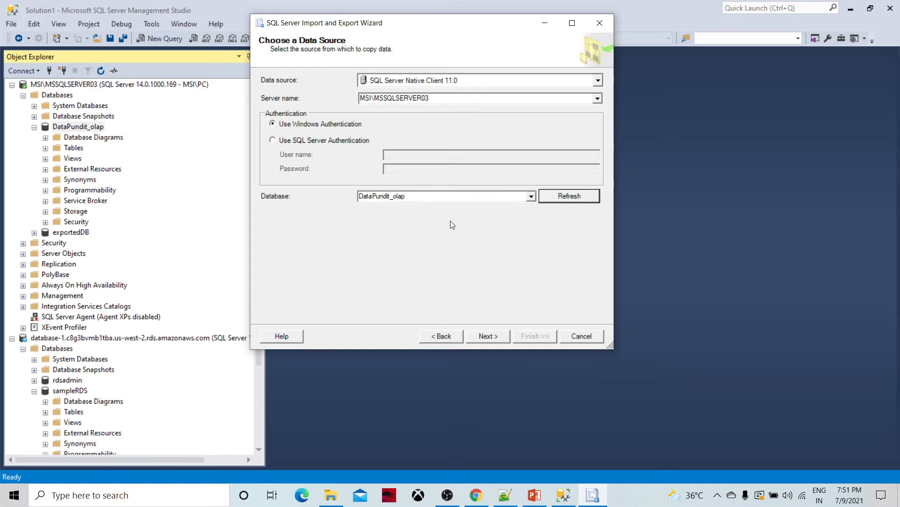
left_click(483, 337)
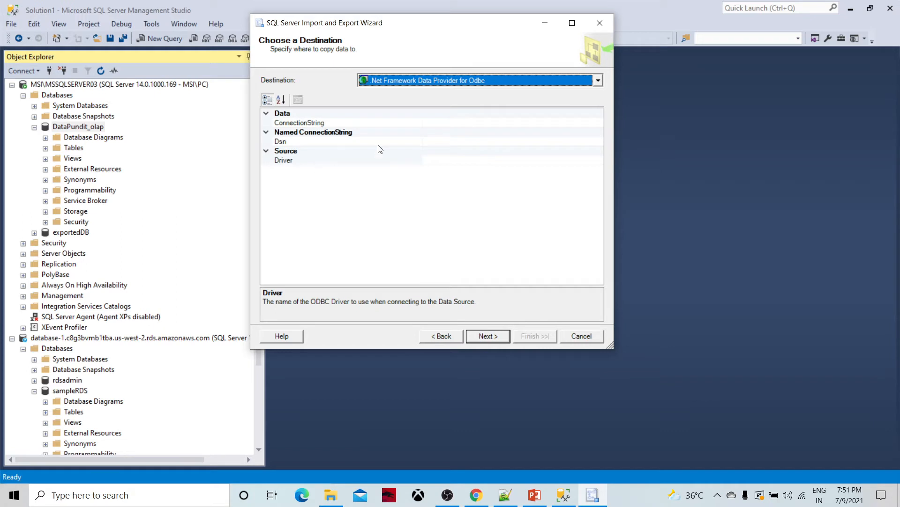
left_click(598, 80)
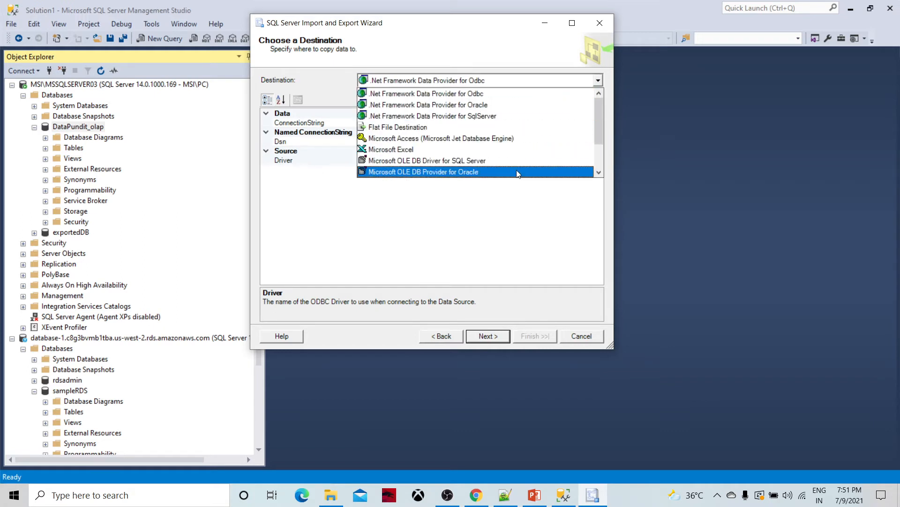
scroll(488, 173, "down", 2)
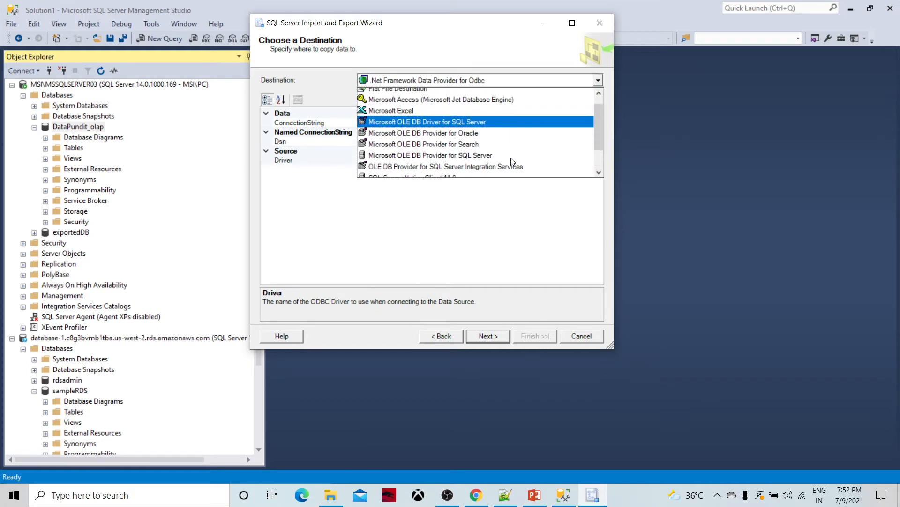
left_click(453, 173)
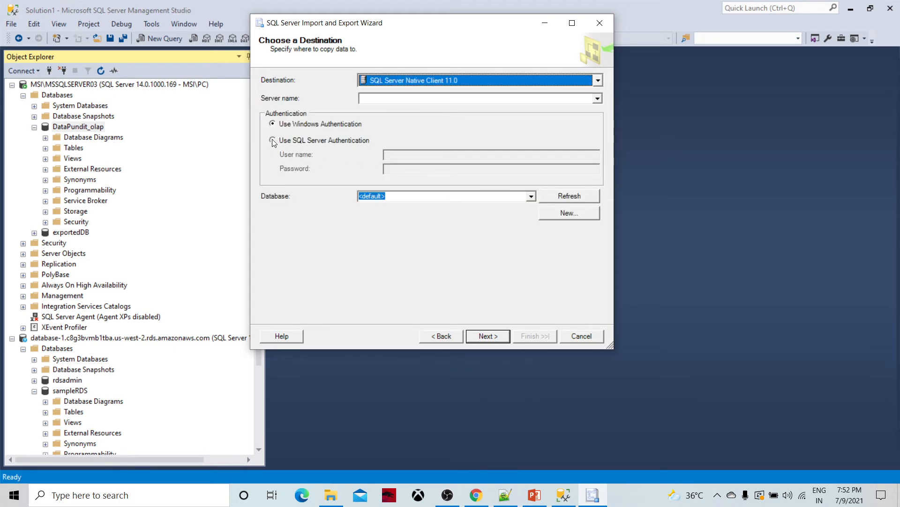
left_click(596, 99)
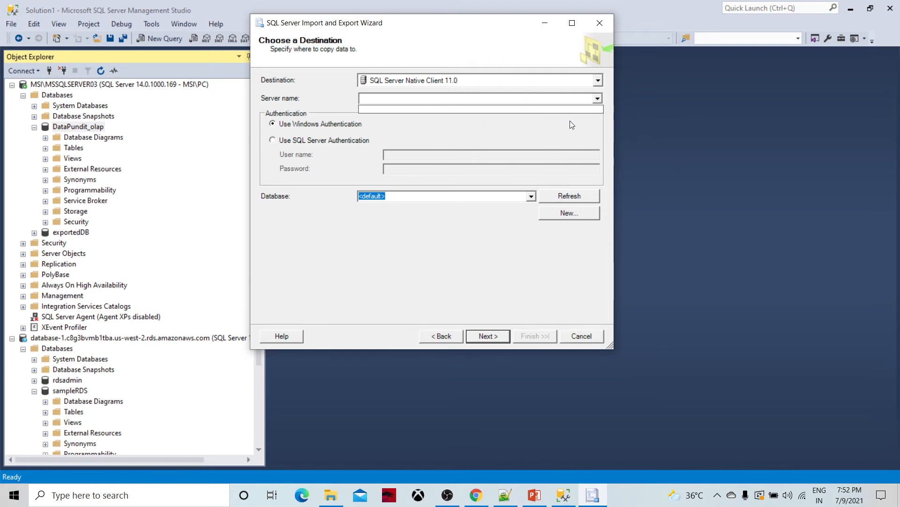
left_click(581, 336)
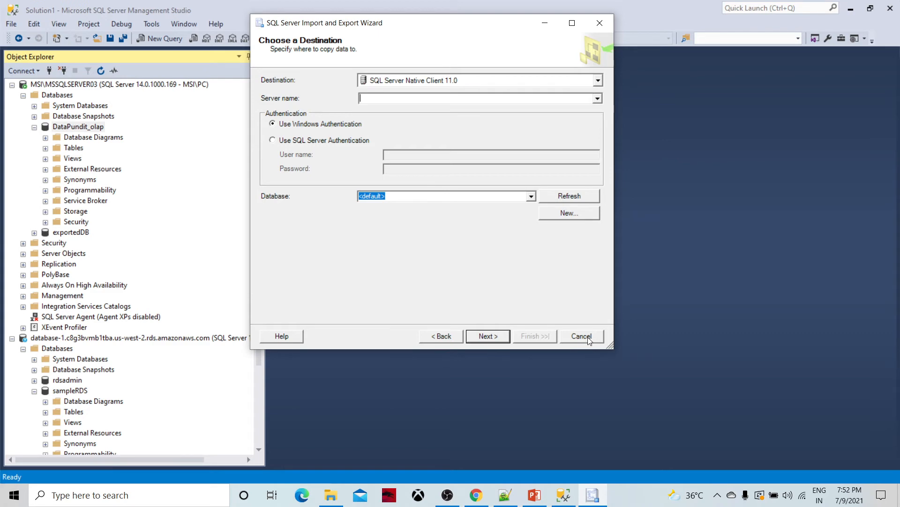
Step: Quit the export wizard and check the RDS server's connection details without changes
left_click(582, 336)
left_click(531, 206)
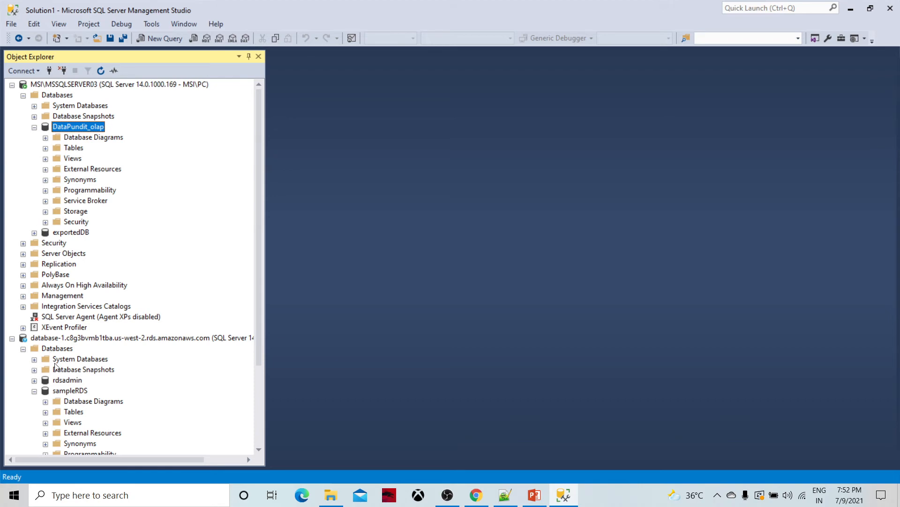
left_click(73, 338)
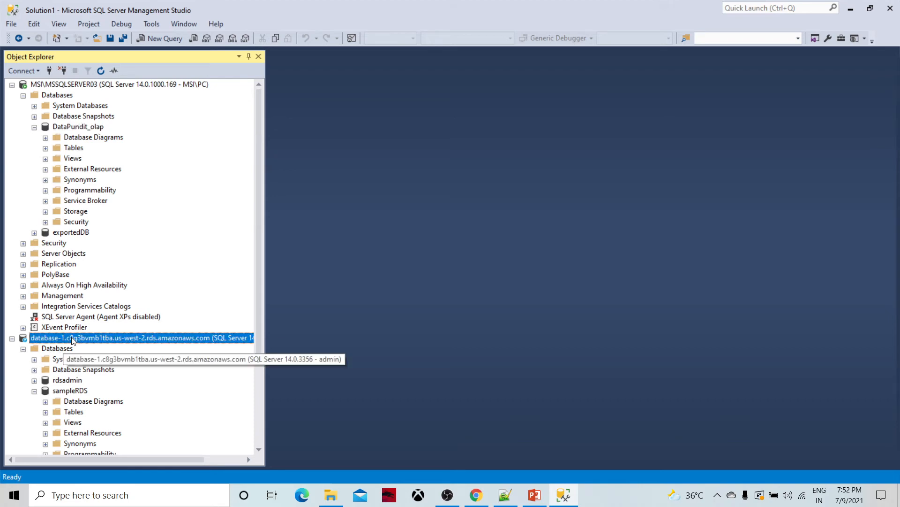
right_click(97, 338)
left_click(135, 257)
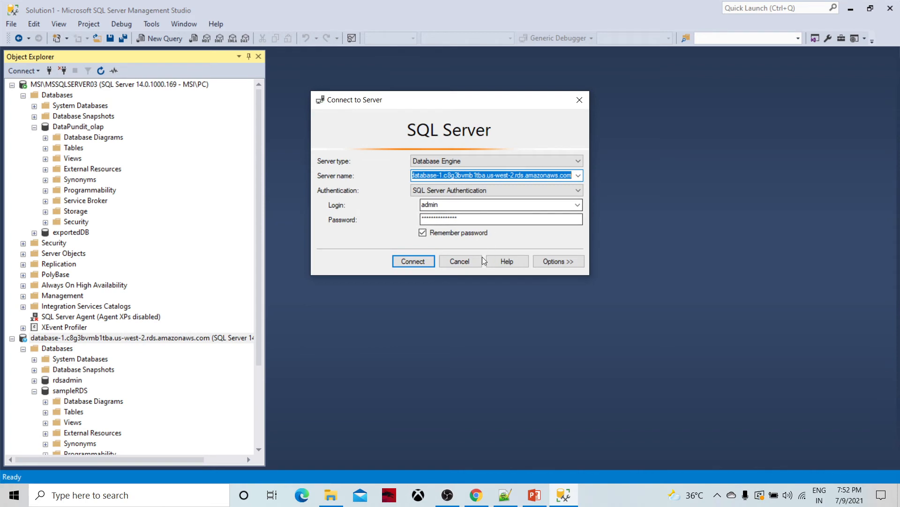
left_click(460, 261)
Step: Relaunch Export Data for DataPundit_olap and move past the welcome page
right_click(83, 121)
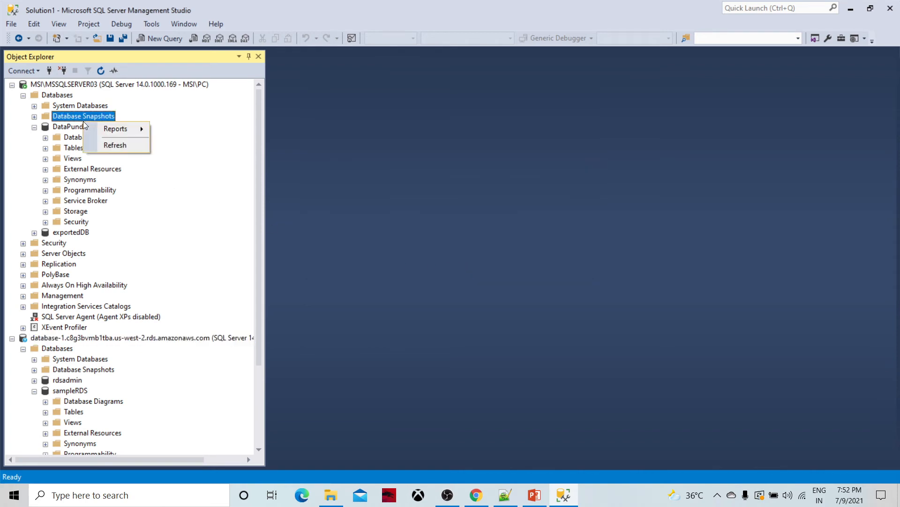
right_click(71, 130)
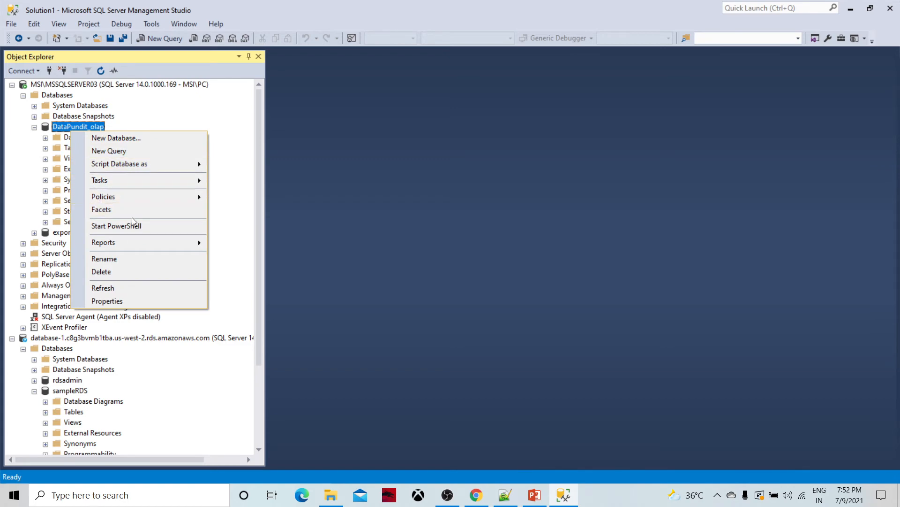
mouse_move(163, 186)
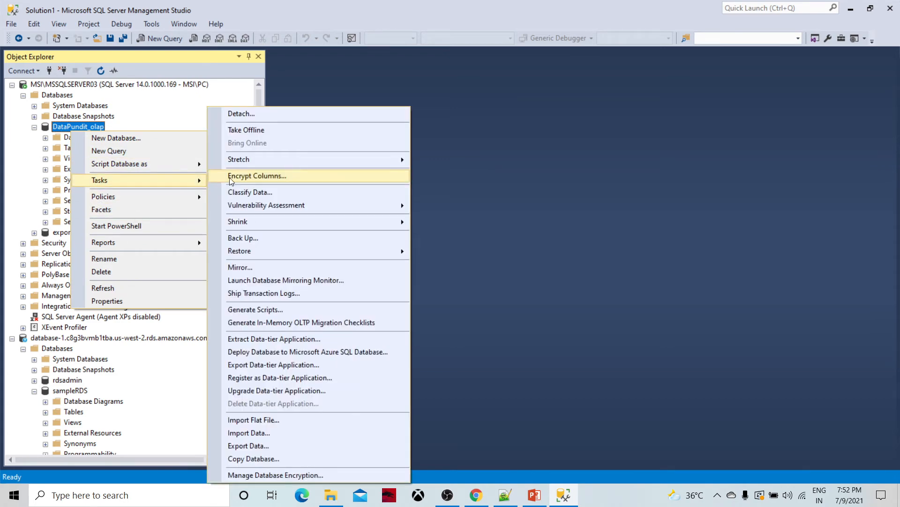
left_click(265, 444)
left_click(319, 399)
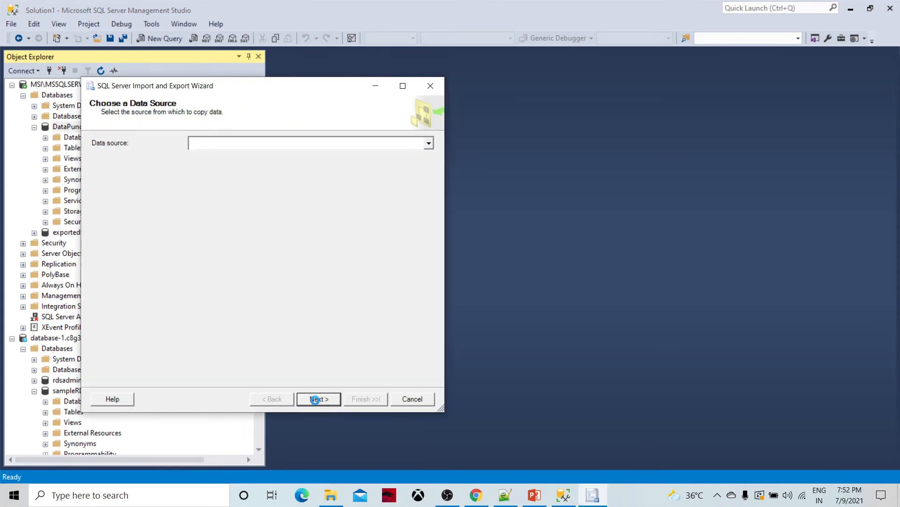
Step: Set SQL Server Native Client 11.0 as both the data source and destination provider
left_click(429, 143)
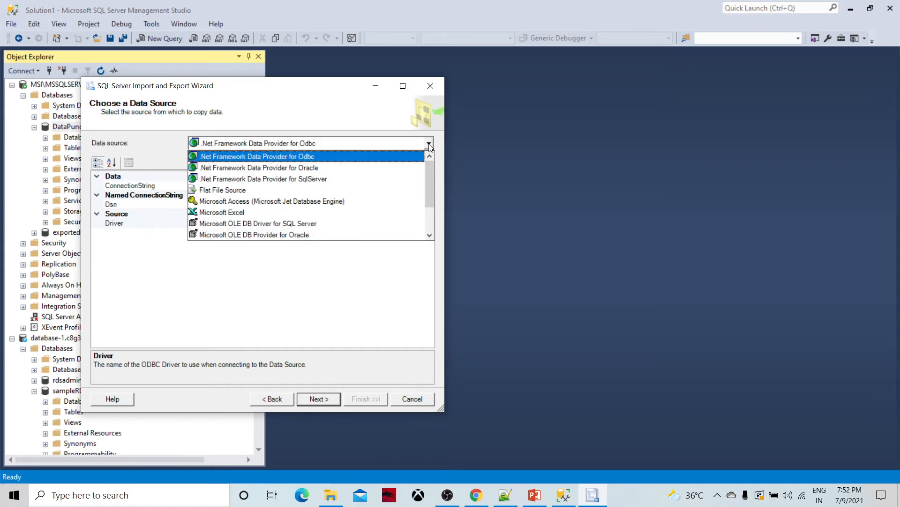
scroll(282, 237, "down", 2)
left_click(272, 236)
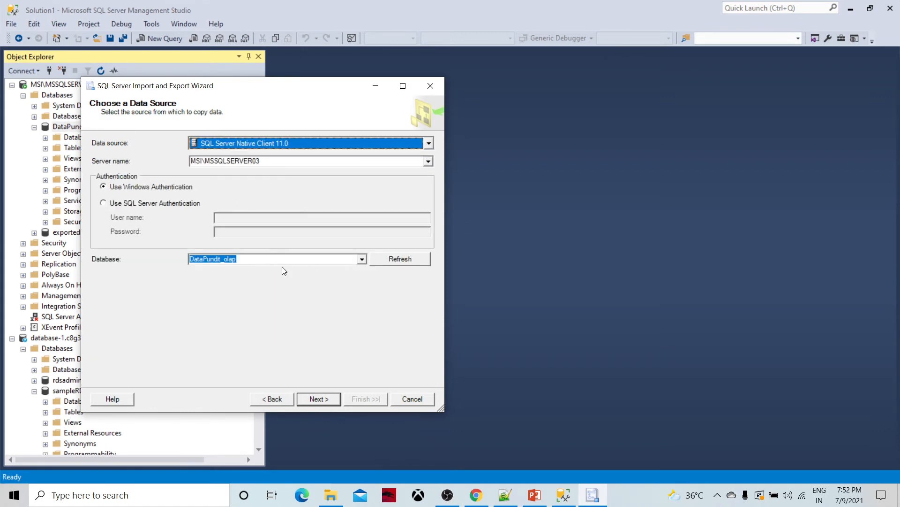
left_click(318, 403)
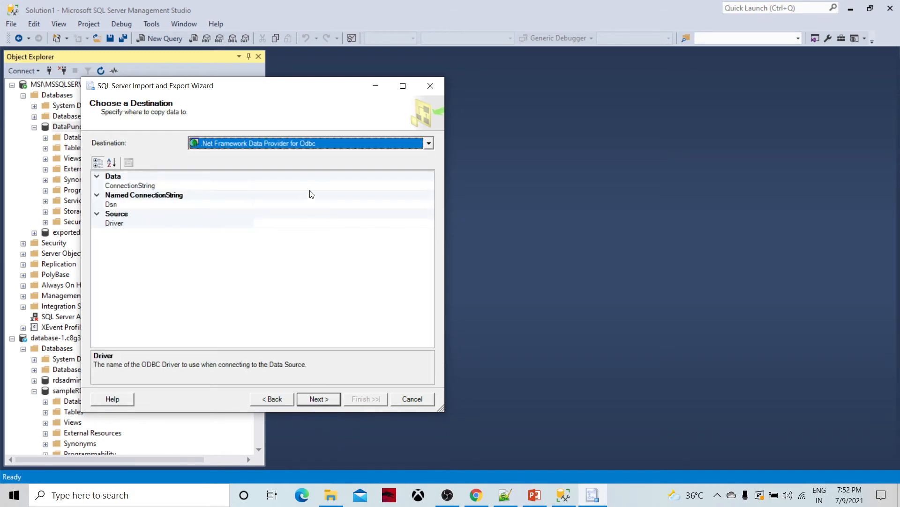
left_click(429, 143)
scroll(272, 237, "down", 2)
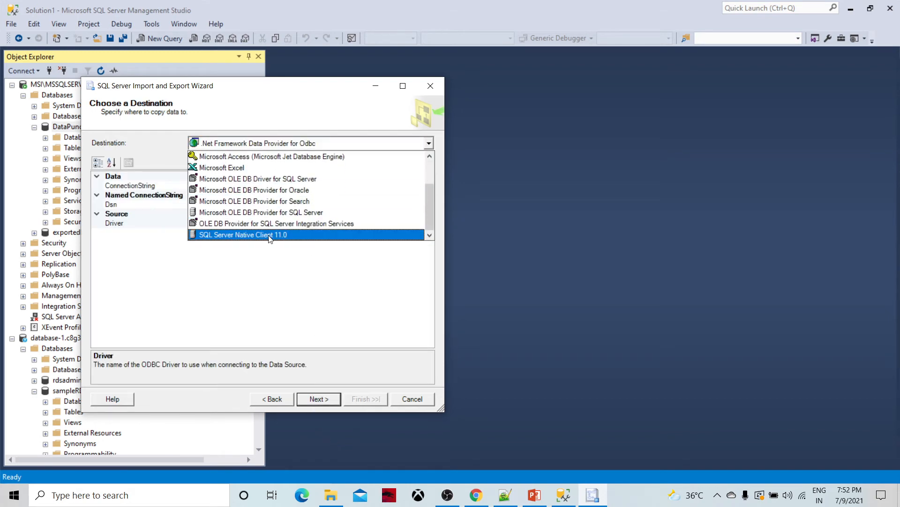
left_click(262, 238)
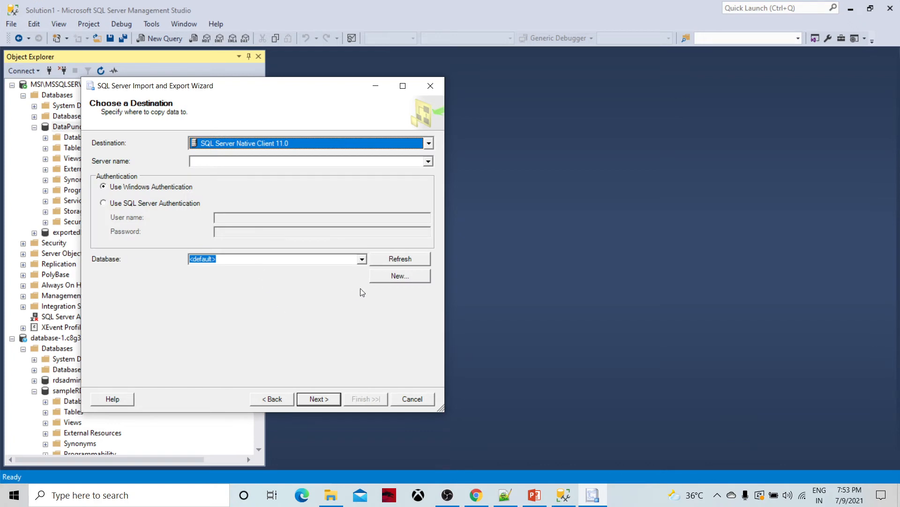
Step: Target sampleRDS on the pasted RDS endpoint using SQL Server authentication with the admin login credentials
left_click(286, 164)
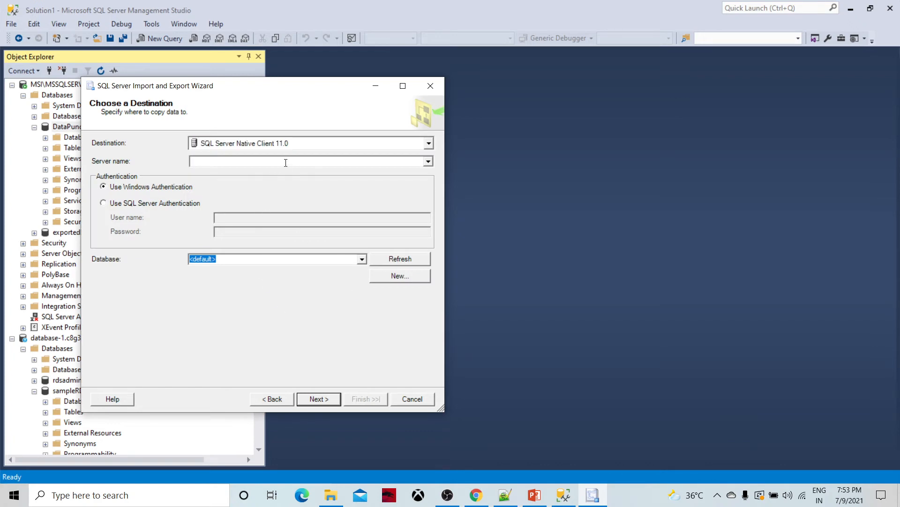
type("database-1.c8g3bvmb1tba.us-west-2.rds.amazonaws.com")
left_click(399, 260)
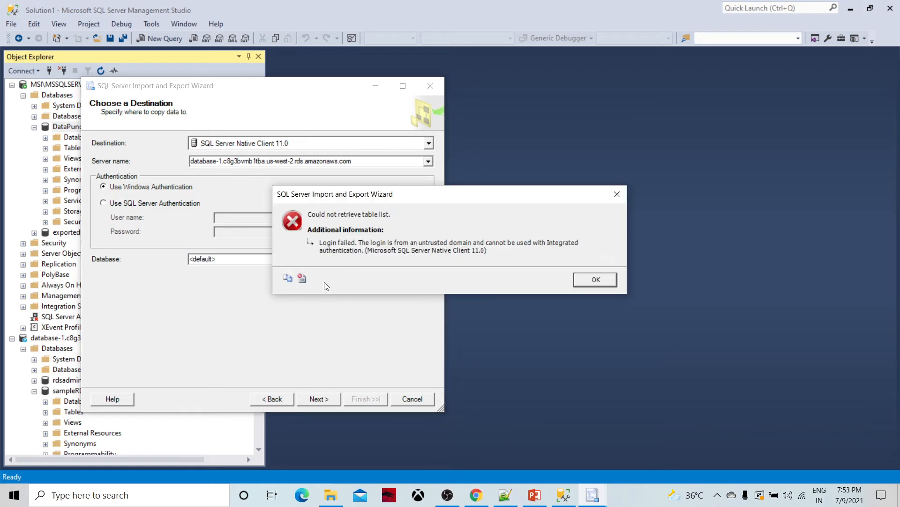
left_click(596, 282)
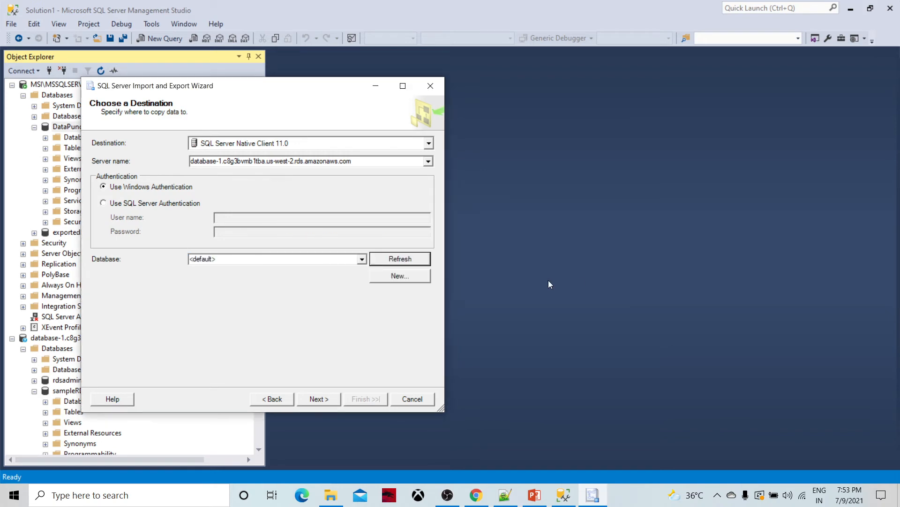
left_click(104, 204)
left_click(238, 217)
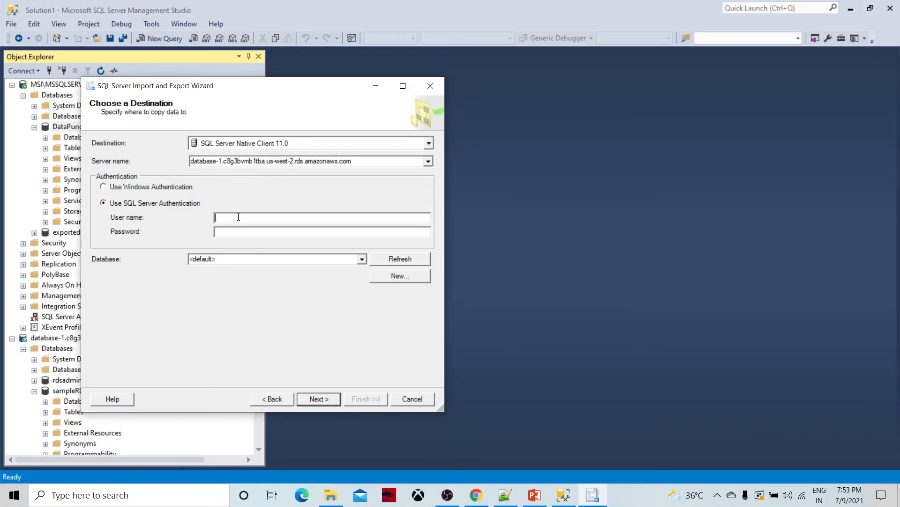
type("admin**********")
left_click(398, 261)
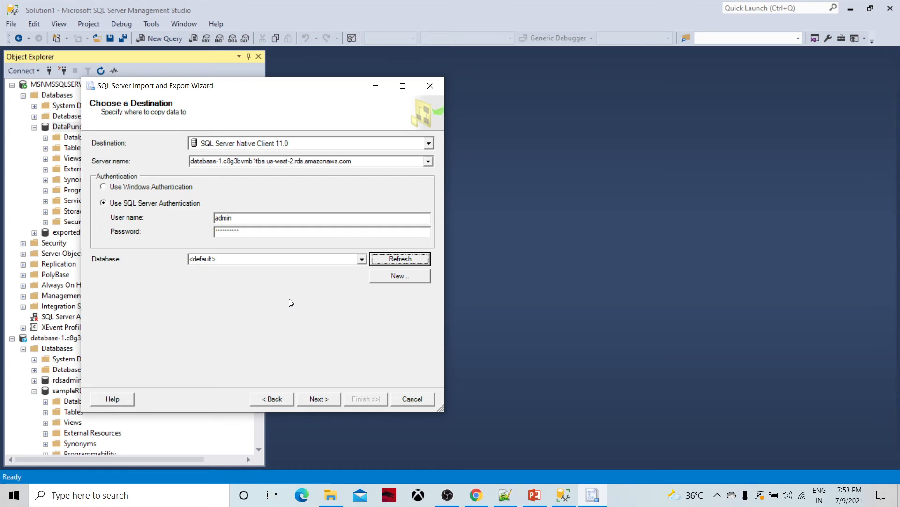
left_click(362, 258)
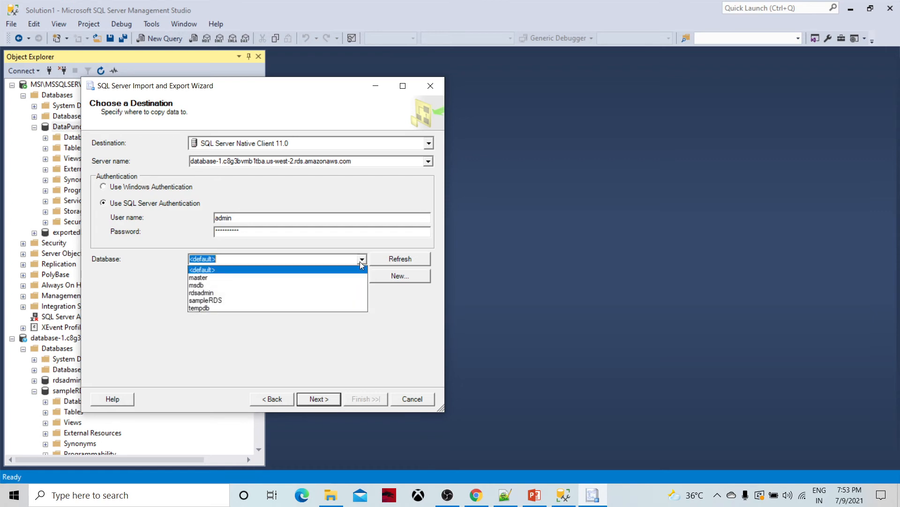
left_click(282, 302)
left_click(324, 399)
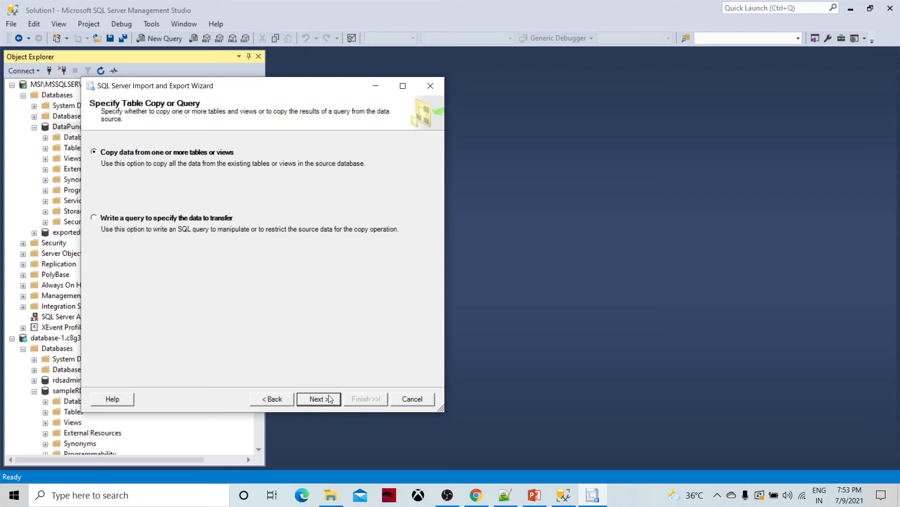
Step: Tick DimCurrency and DimCustomer, keep Run immediately, and finish the wizard to start copying
left_click(329, 400)
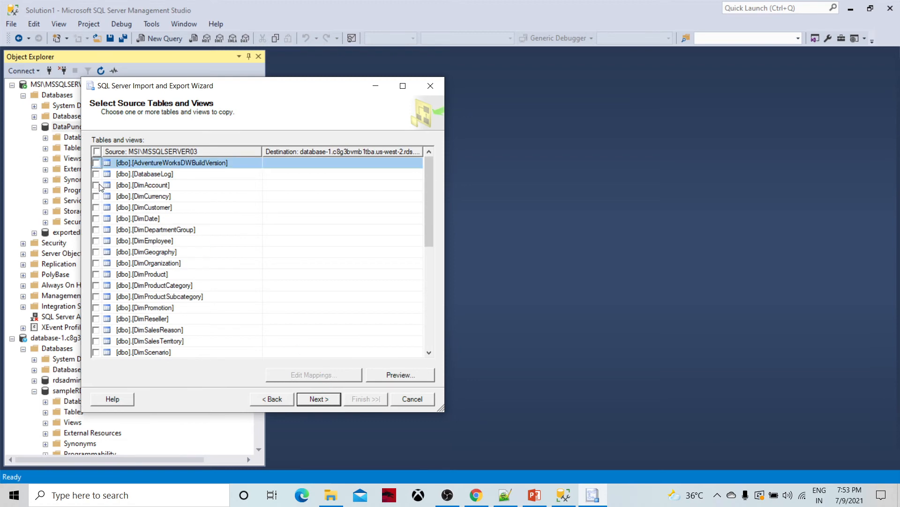
left_click(95, 196)
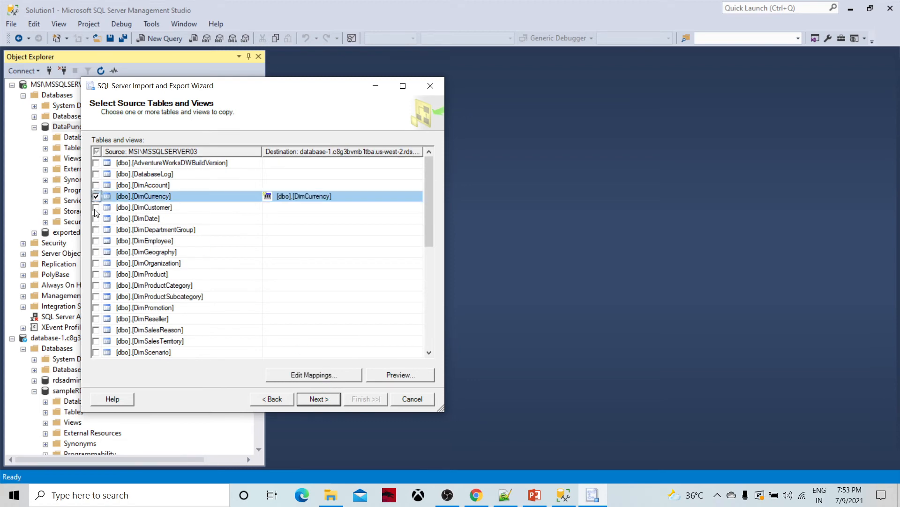
left_click(96, 207)
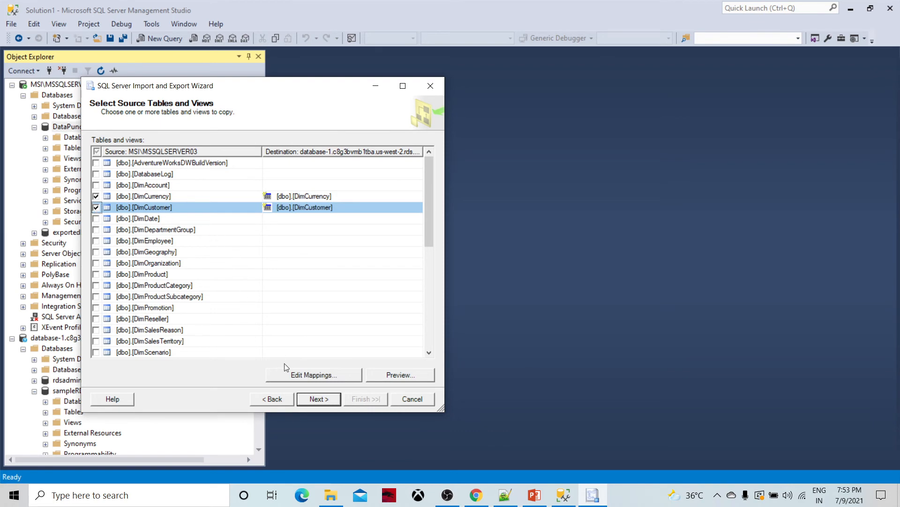
left_click(318, 398)
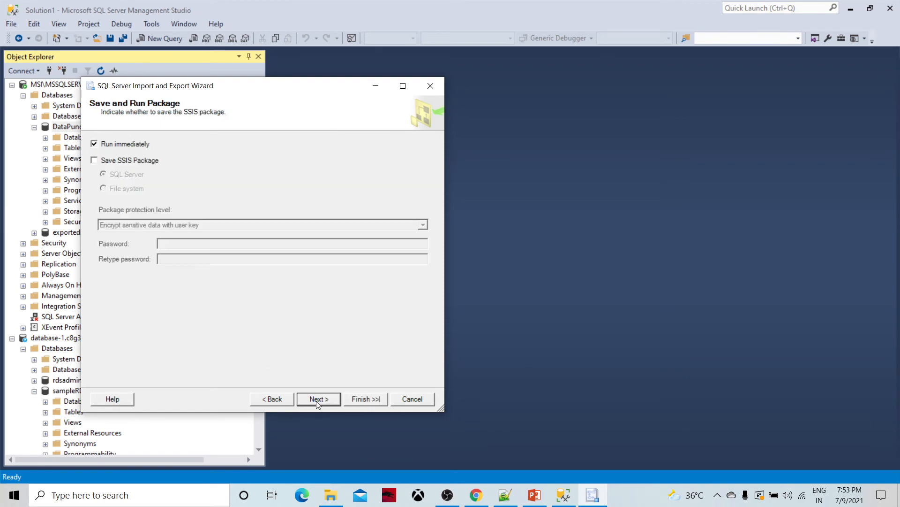
left_click(318, 399)
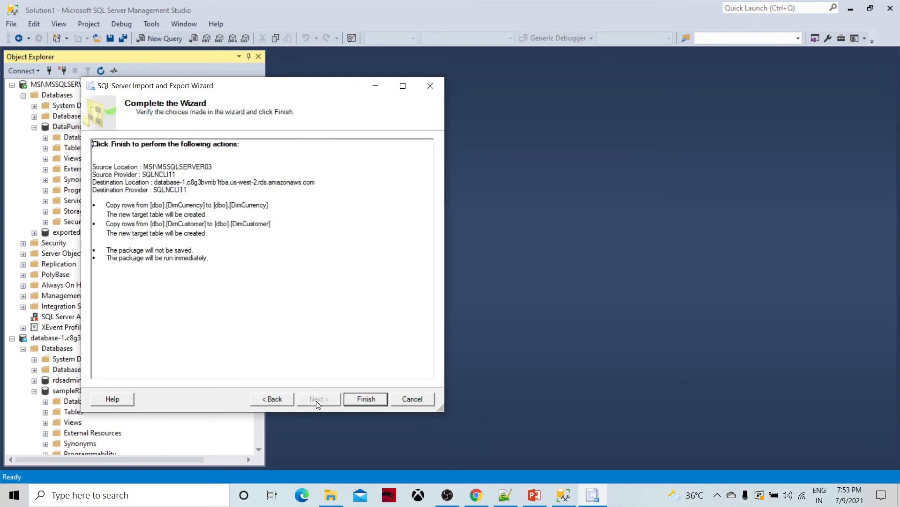
left_click(363, 400)
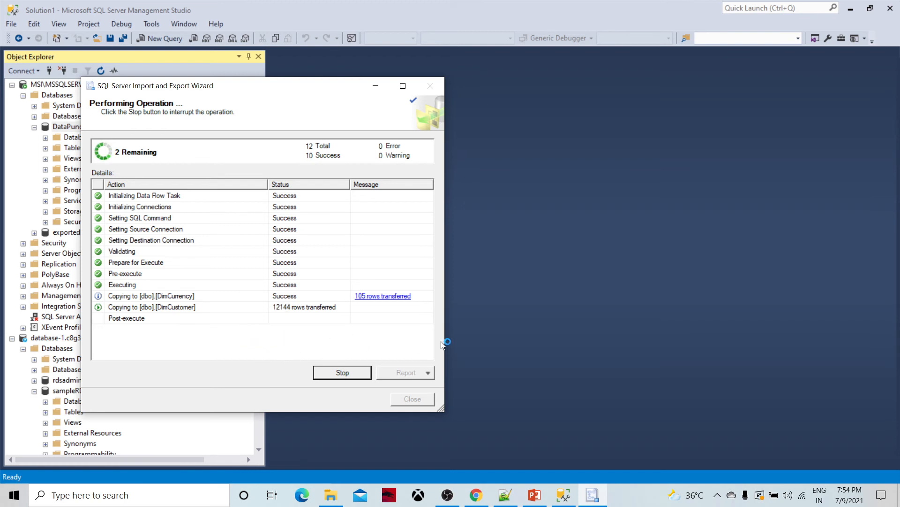
Step: Review database-1's endpoint and port 1433 in the RDS console, then return to Management Studio
left_click(475, 495)
left_click(365, 317)
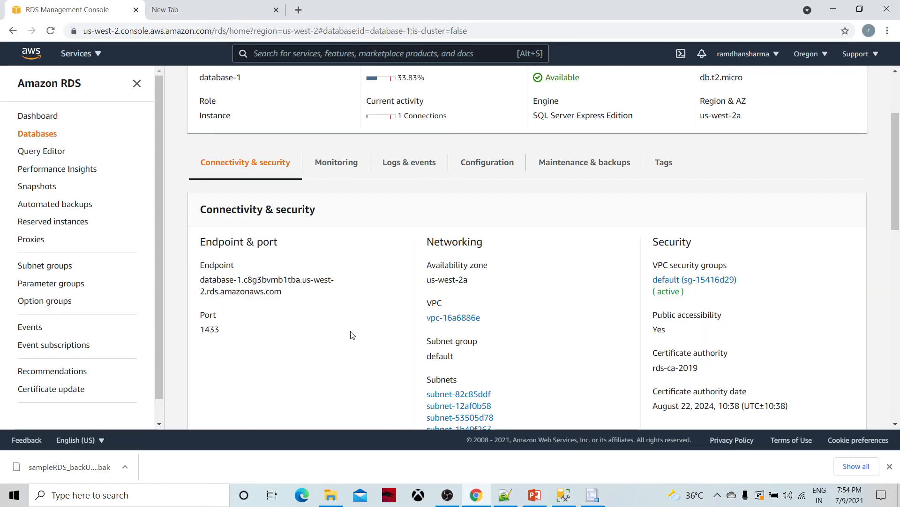
scroll(347, 277, "down", 5)
scroll(333, 258, "up", 8)
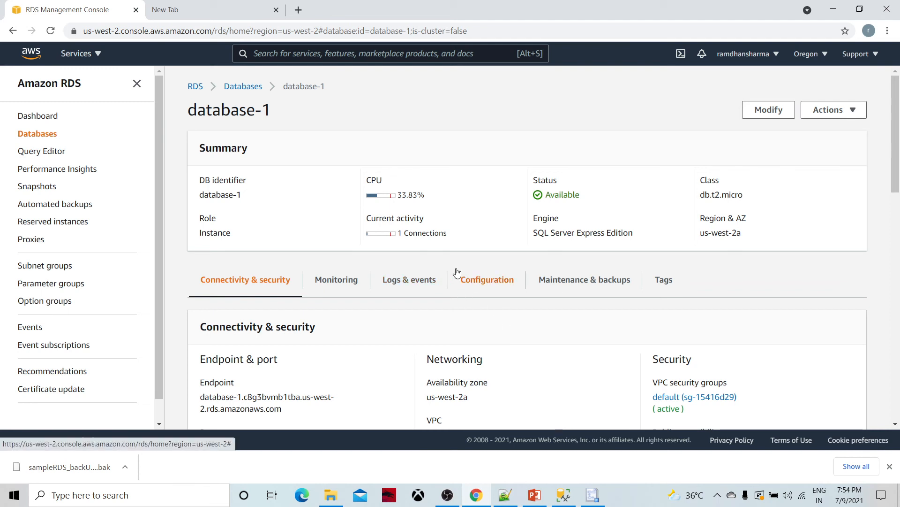
left_click(570, 501)
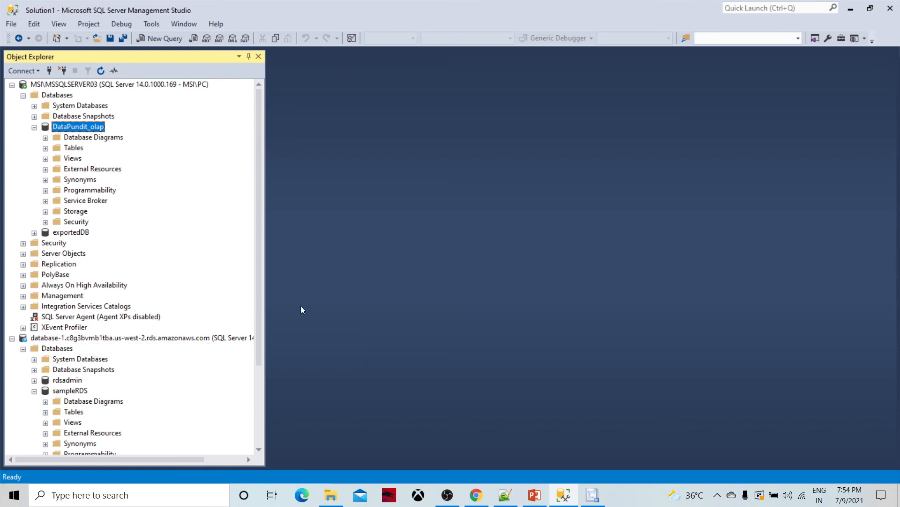
Step: Review the success report with 105 DimCurrency and 18484 DimCustomer rows, then close the wizard
left_click(593, 494)
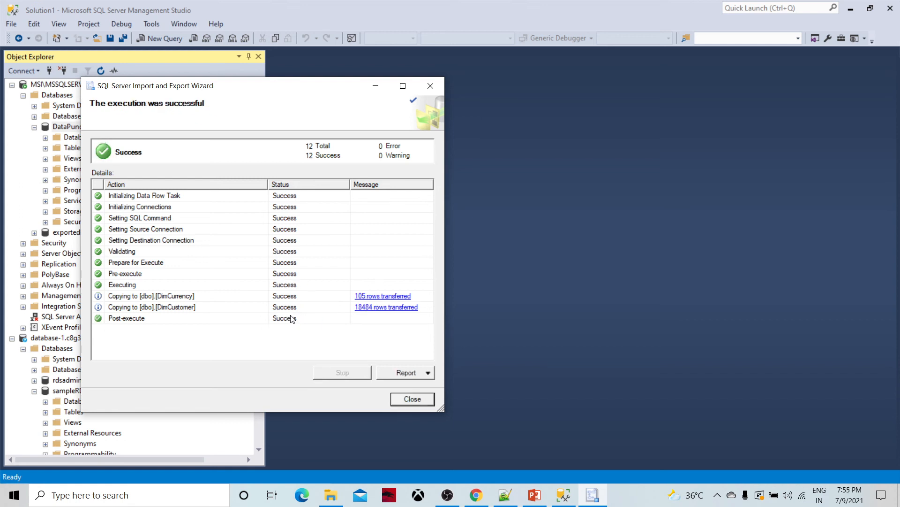
left_click(403, 399)
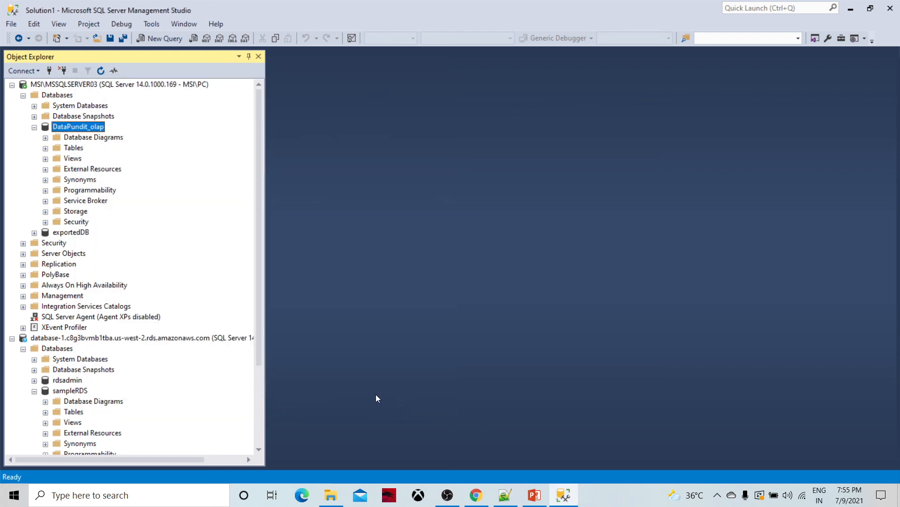
Step: Refresh sampleRDS, expand Tables to see dbo.DimCurrency and dbo.DimCustomer, and select dbo.DimCustomer
scroll(84, 319, "down", 3)
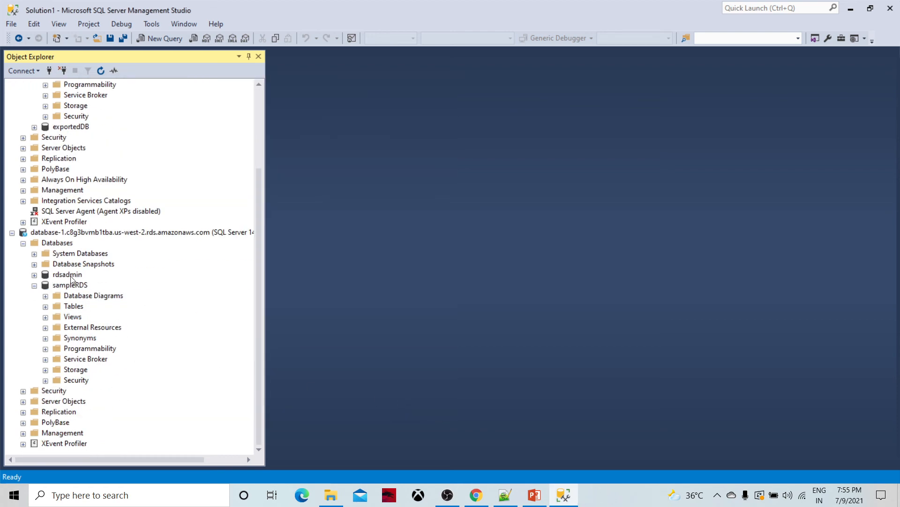
right_click(73, 286)
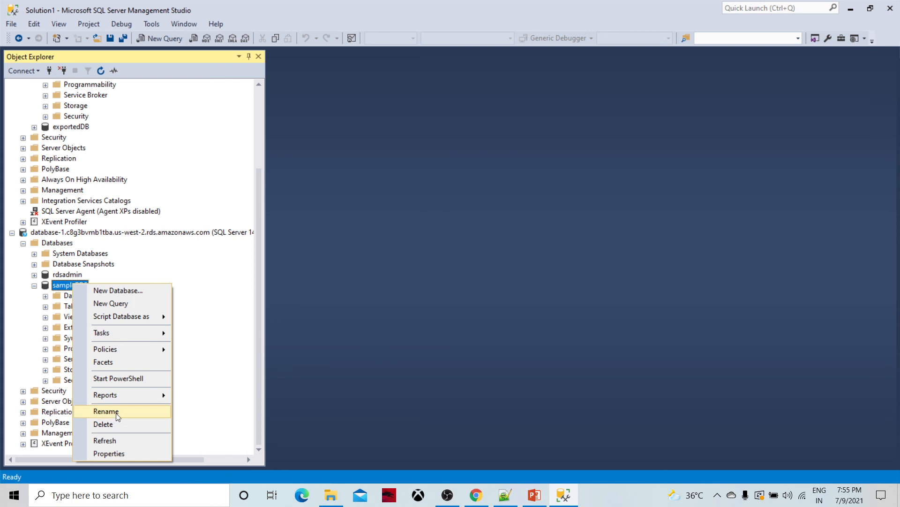
left_click(108, 441)
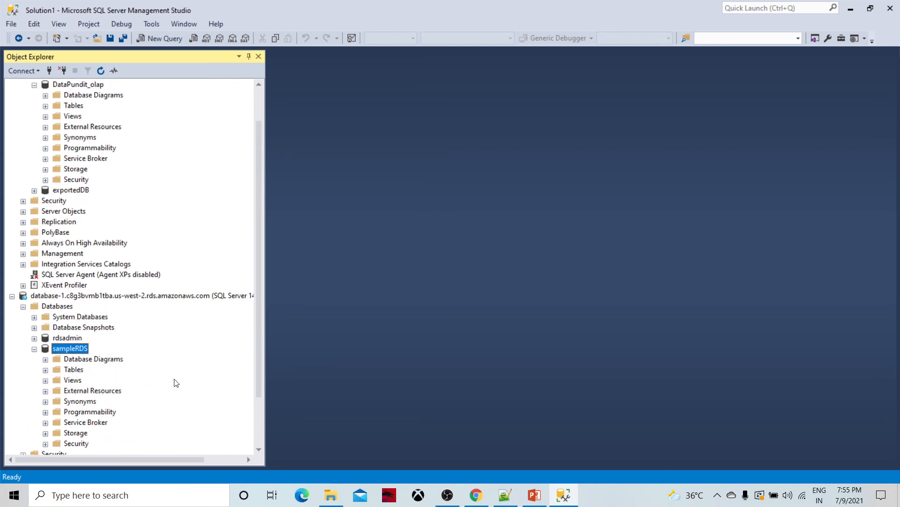
left_click(45, 369)
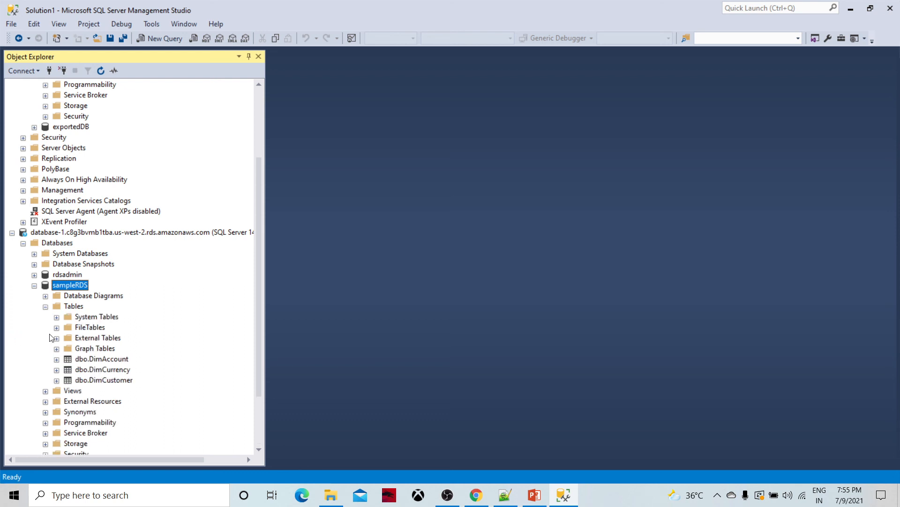
left_click(111, 382)
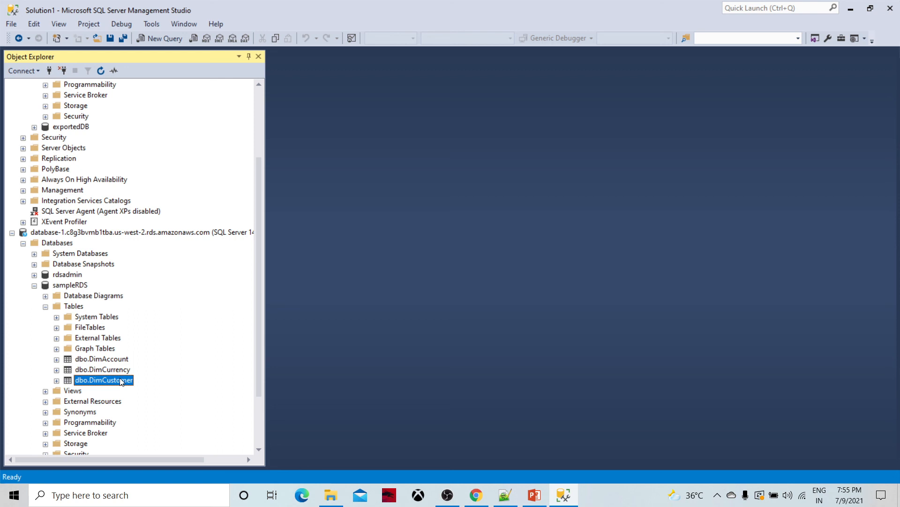
right_click(121, 382)
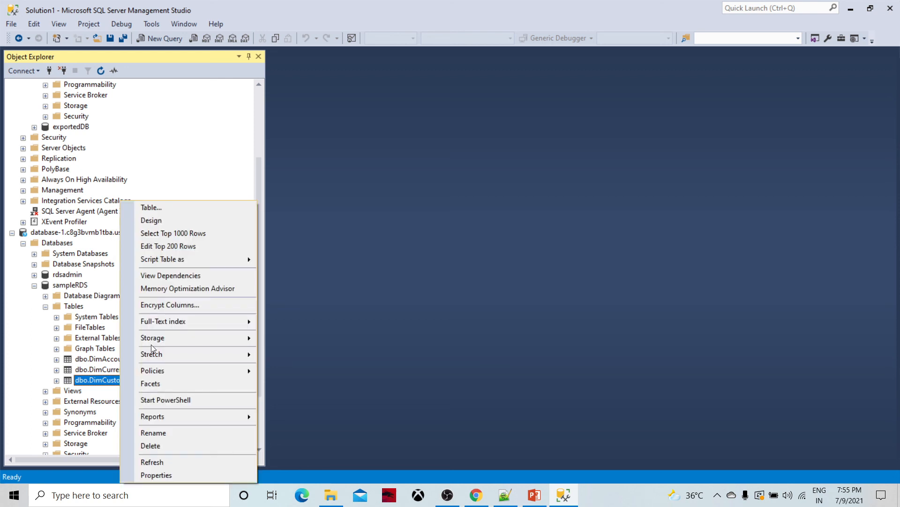
Step: Run Select Top 1000 Rows on sampleRDS's dbo.DimCustomer to view 1000 customer records
left_click(194, 235)
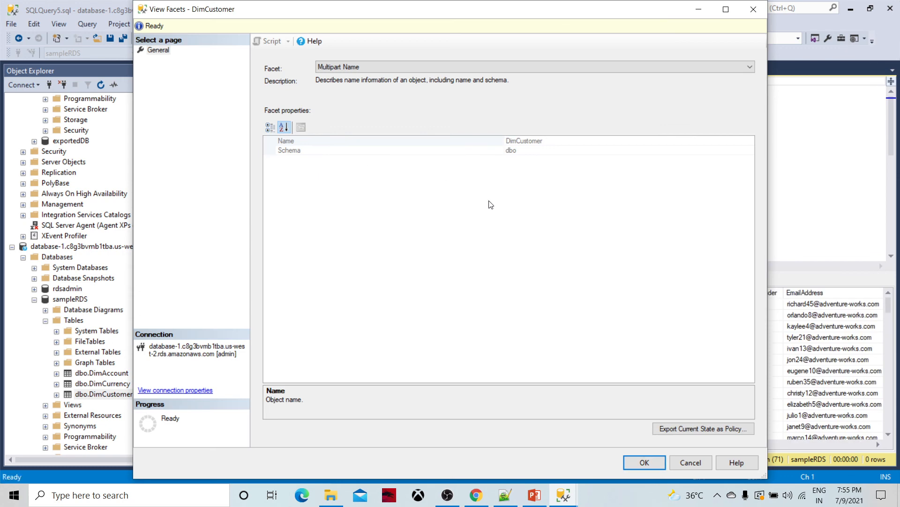
left_click(691, 462)
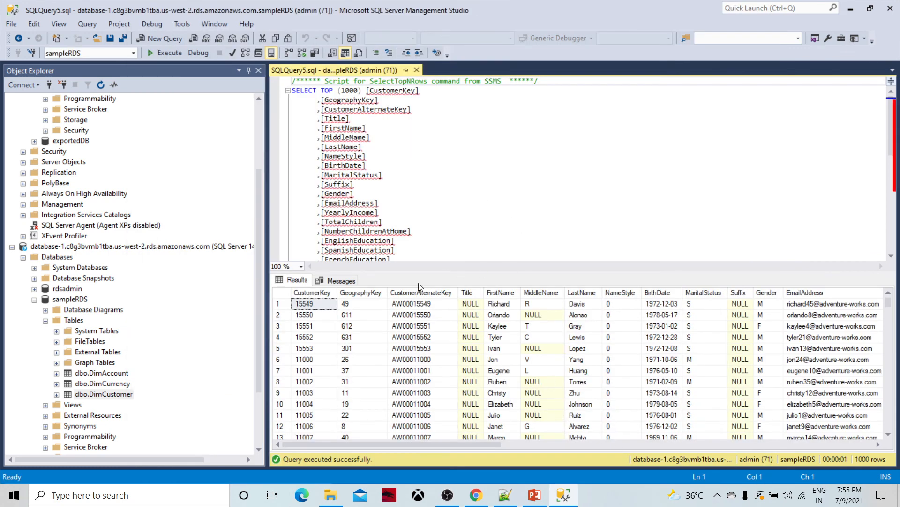
left_click(426, 177)
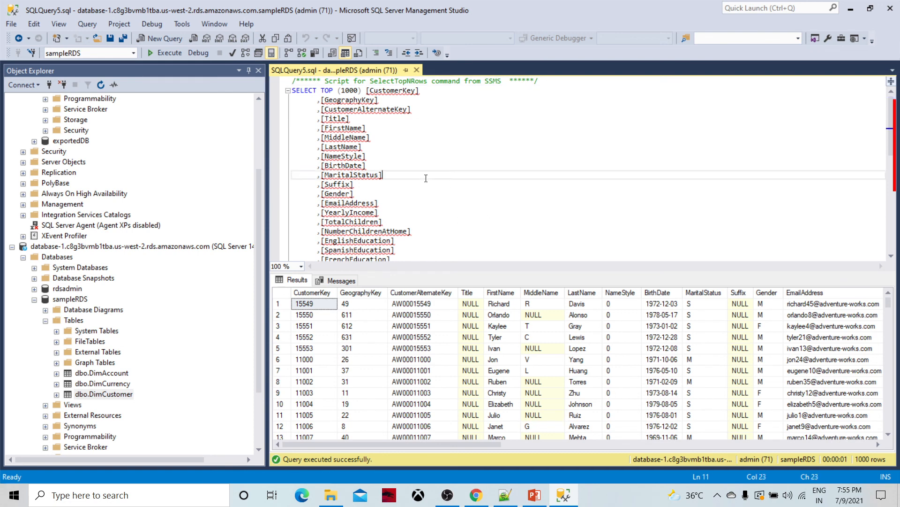